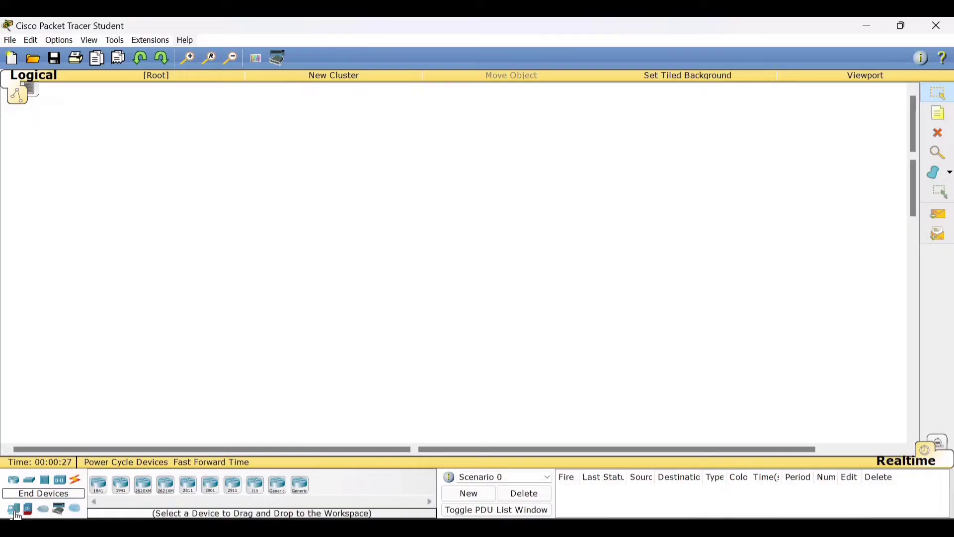
- Place a generic PC from the end devices in the left part of the logical workspace
click(16, 515)
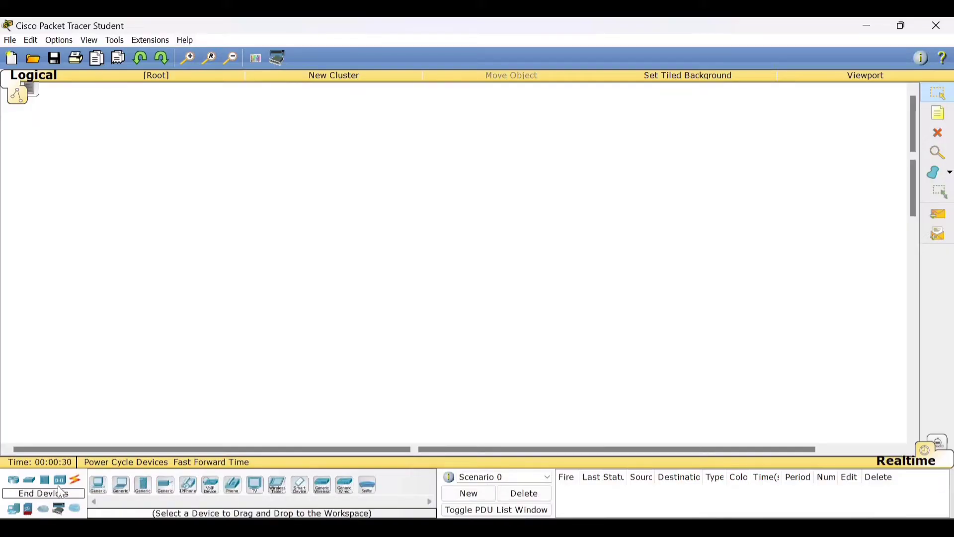
drag(98, 489, 207, 274)
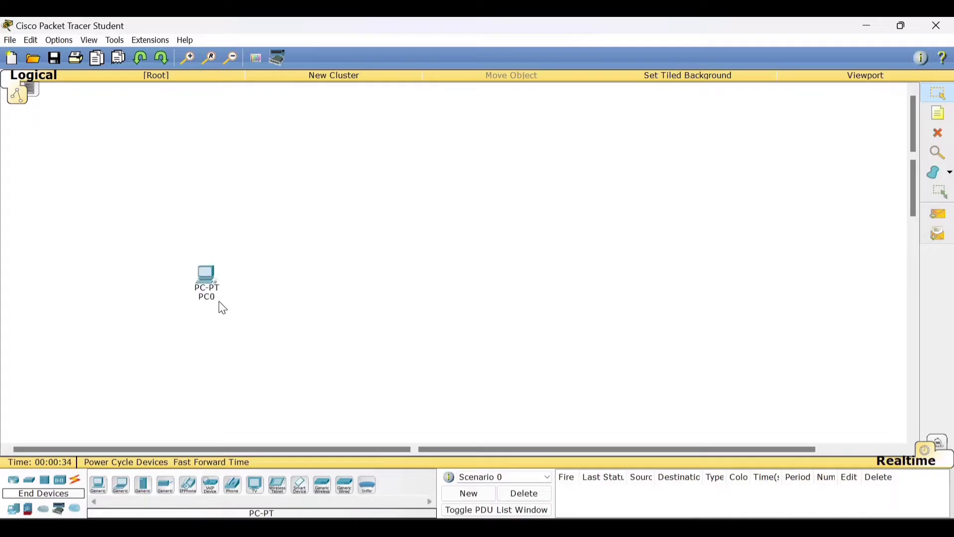
click(192, 56)
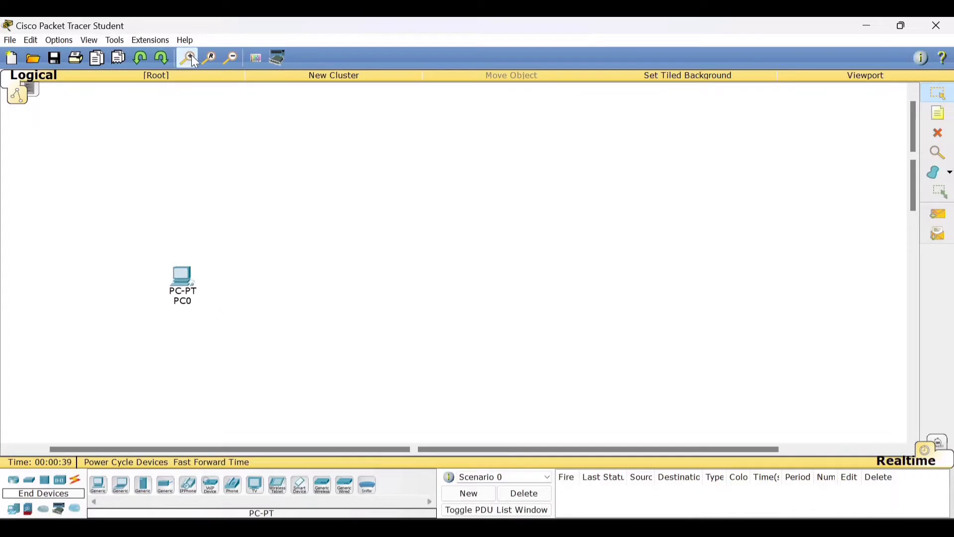
click(192, 56)
click(193, 58)
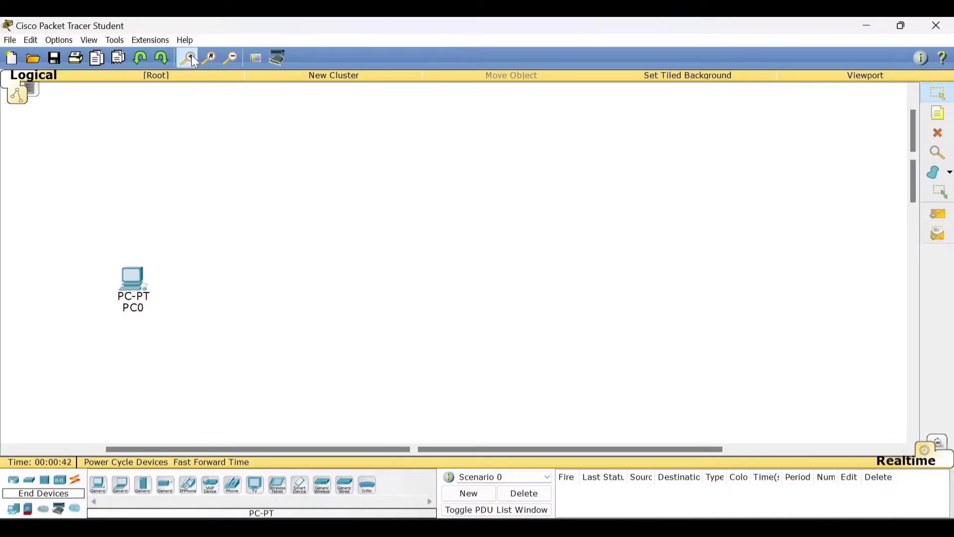
click(192, 56)
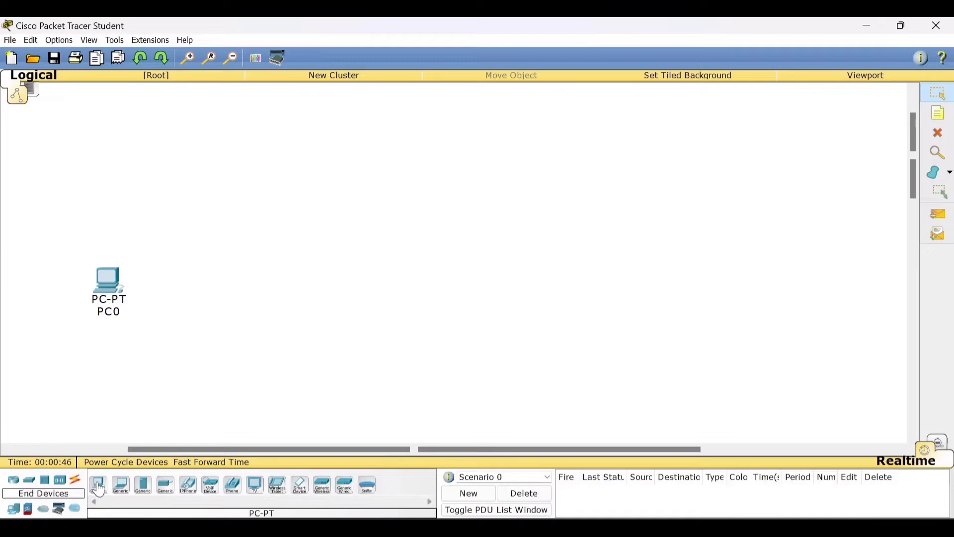
- Add two more generic PCs and arrange them in a row beside PC0
drag(100, 490, 224, 301)
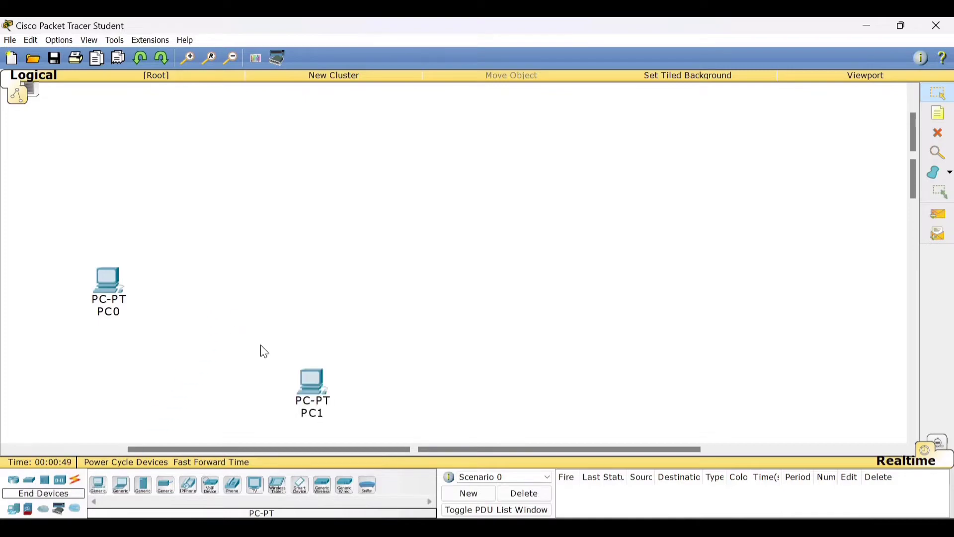
drag(328, 387, 276, 284)
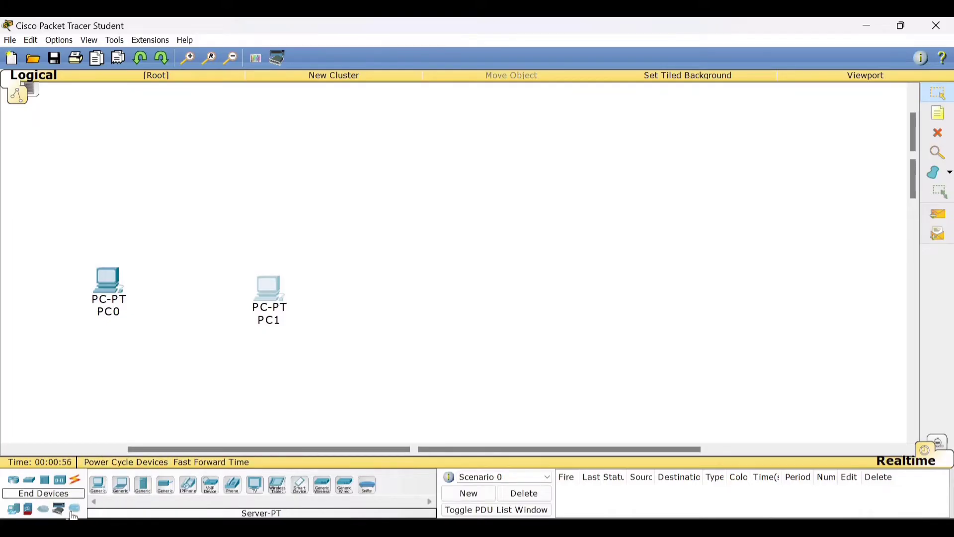
drag(98, 484, 398, 294)
drag(252, 294, 207, 298)
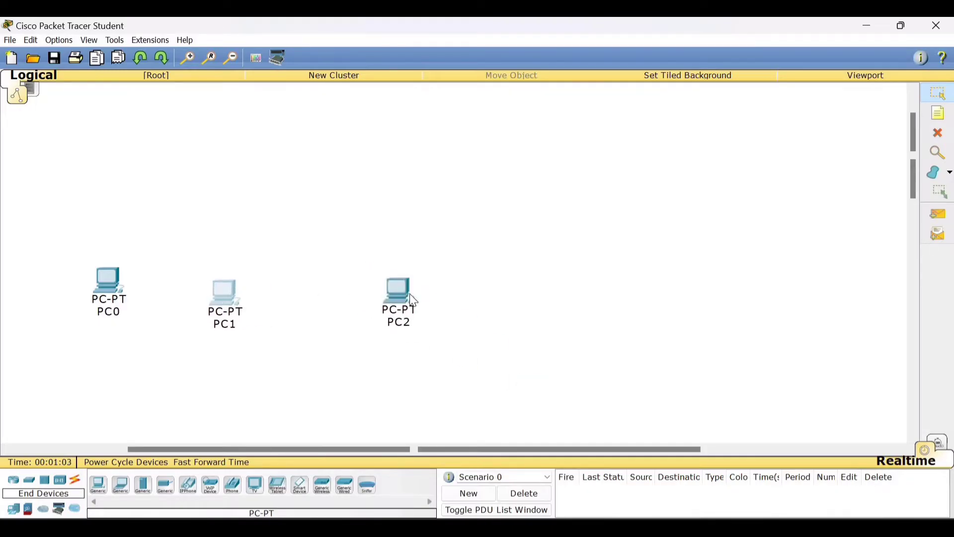
drag(399, 300, 377, 300)
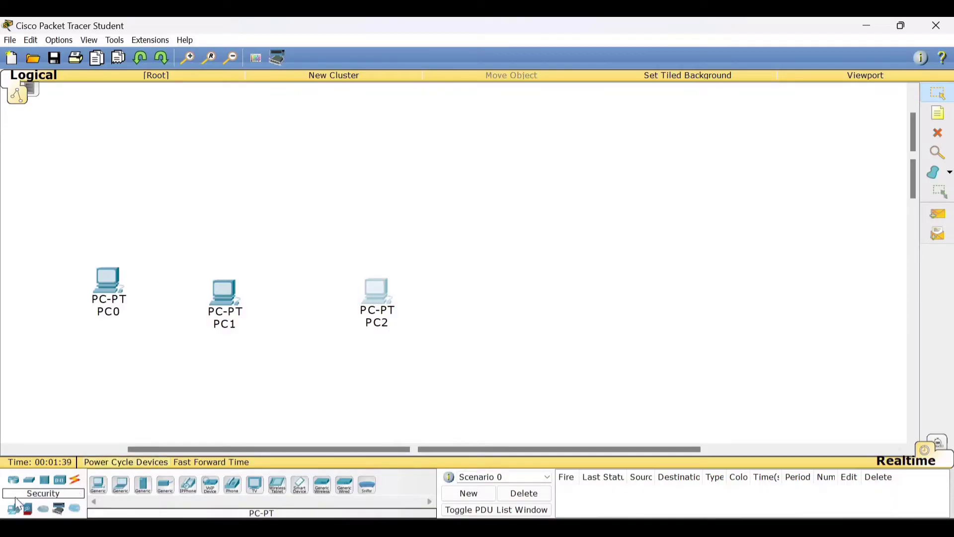
- Place a 2950-24 switch above the row of PCs
click(31, 490)
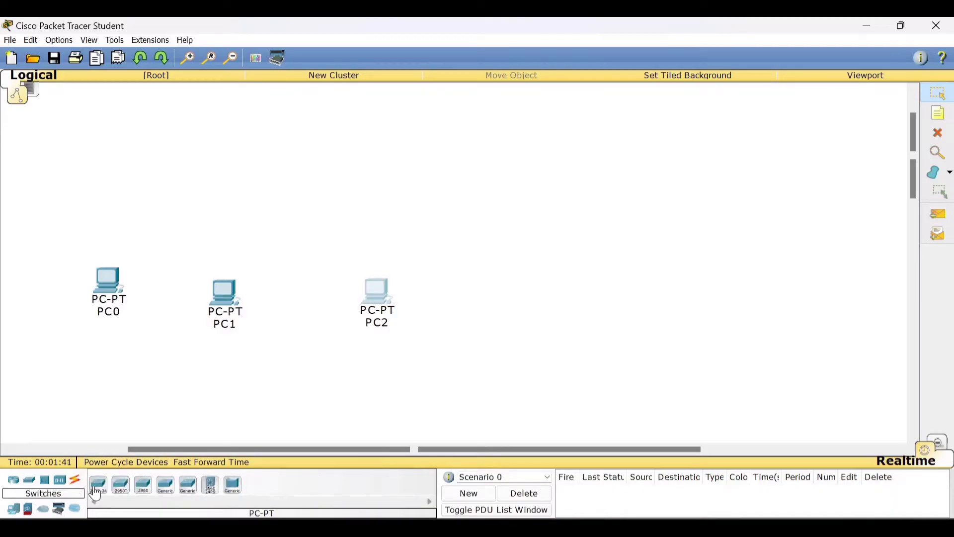
click(99, 485)
click(254, 171)
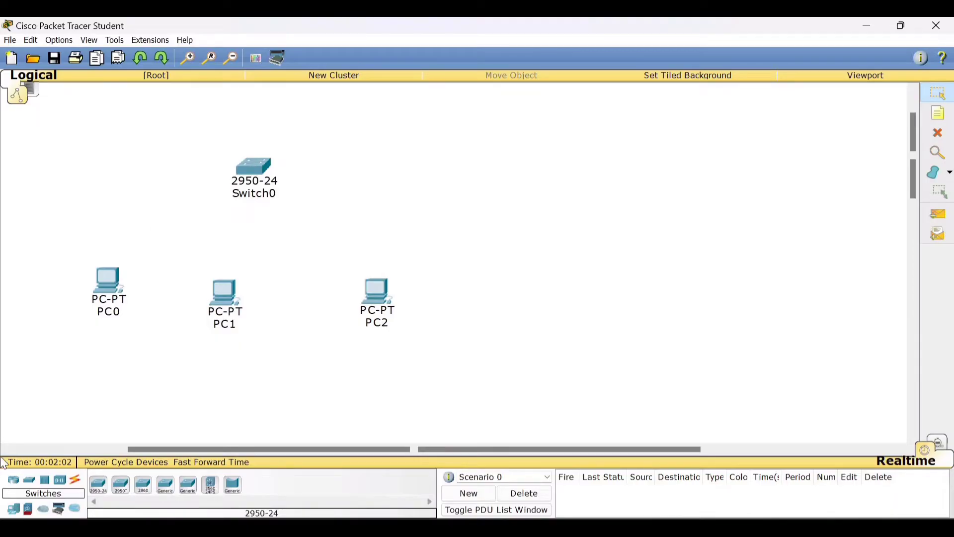
- Connect PC0 to the switch using the automatically chosen connection type
click(76, 480)
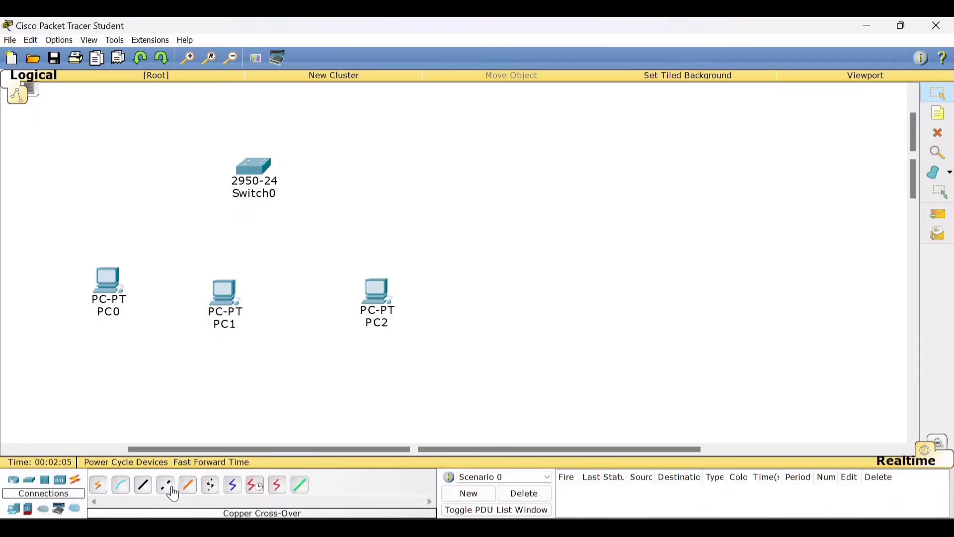
click(100, 493)
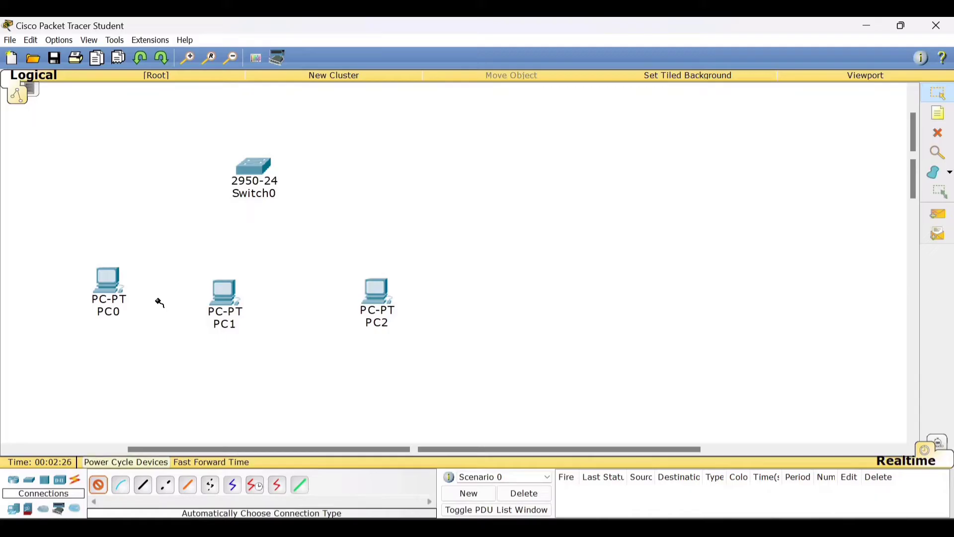
click(119, 277)
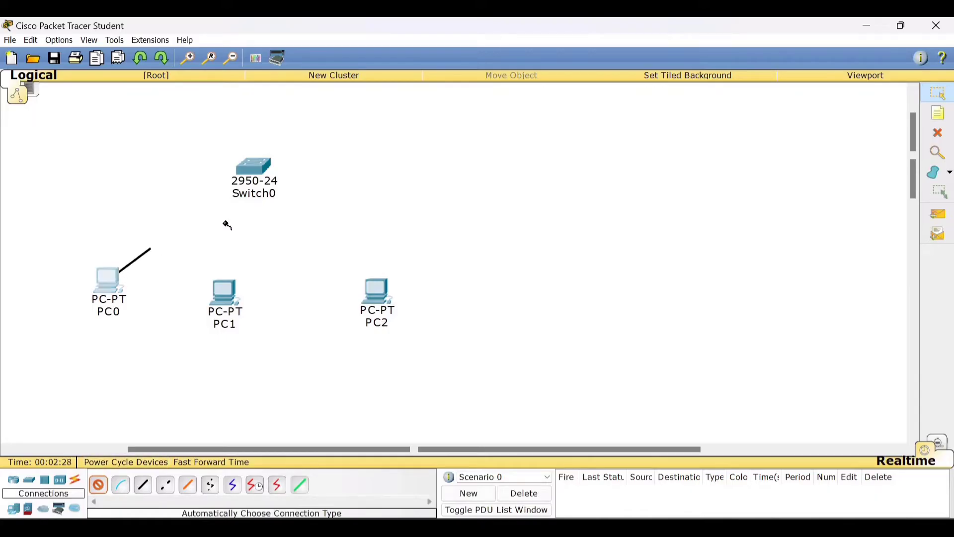
click(257, 171)
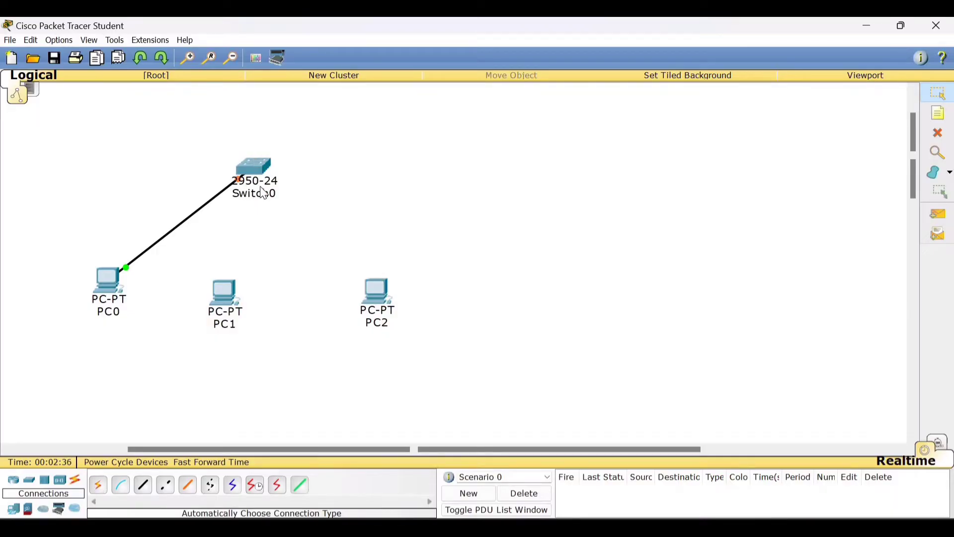
- Examine the switch's command line, global settings and physical port view
click(246, 169)
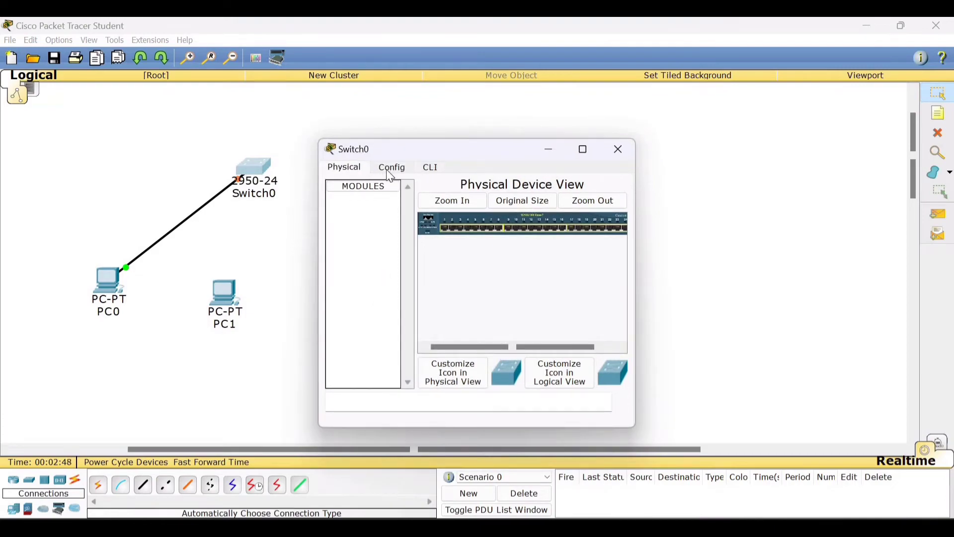
click(430, 169)
click(398, 170)
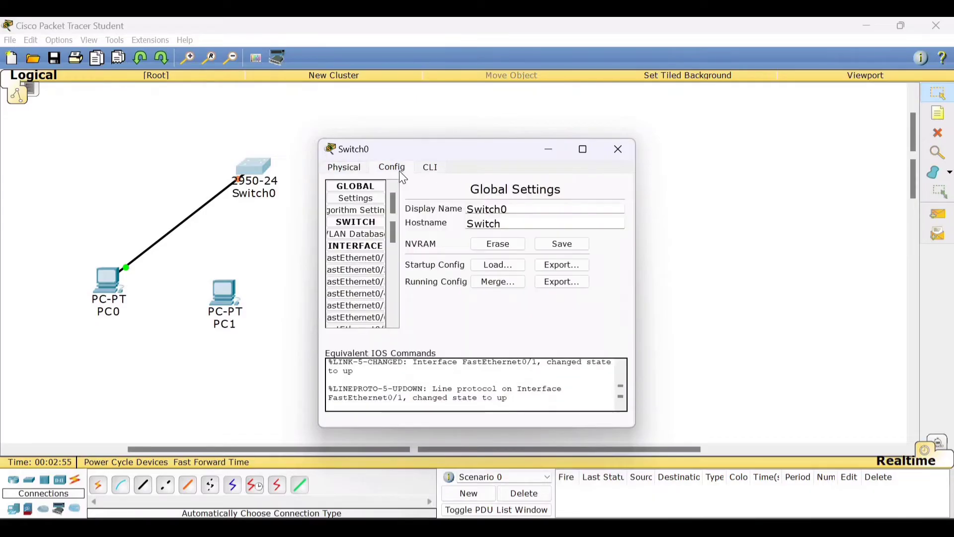
click(343, 168)
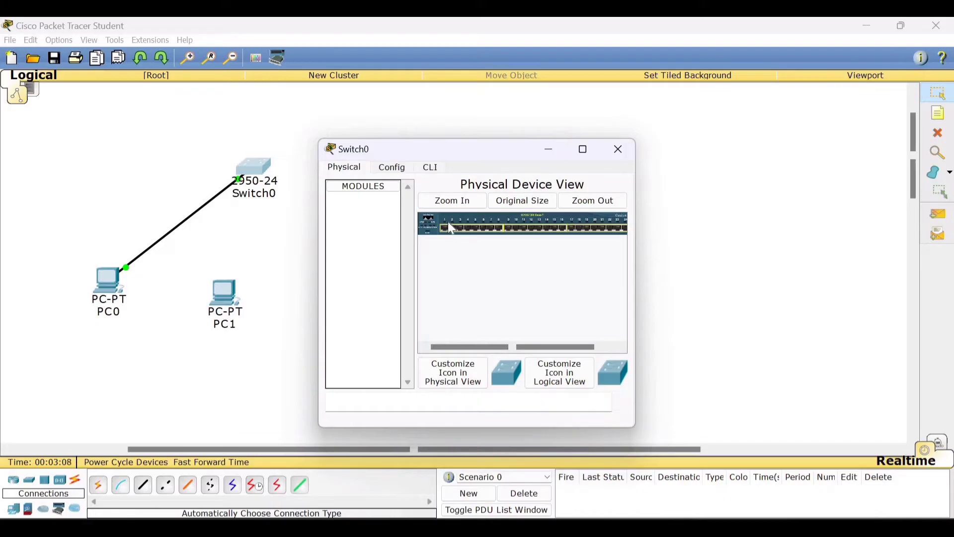
click(620, 152)
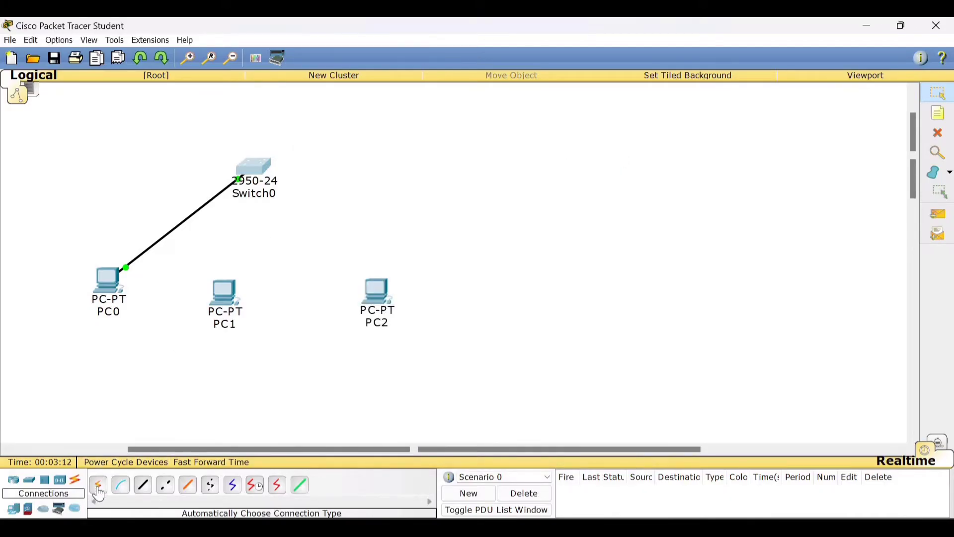
- Connect PC1 and PC2 to the switch using automatically chosen connections
click(98, 488)
click(228, 300)
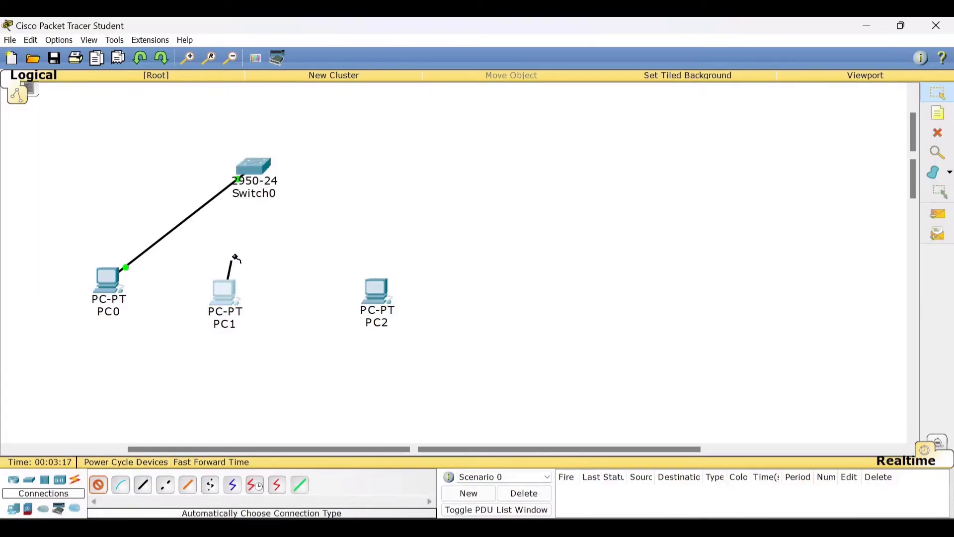
click(254, 175)
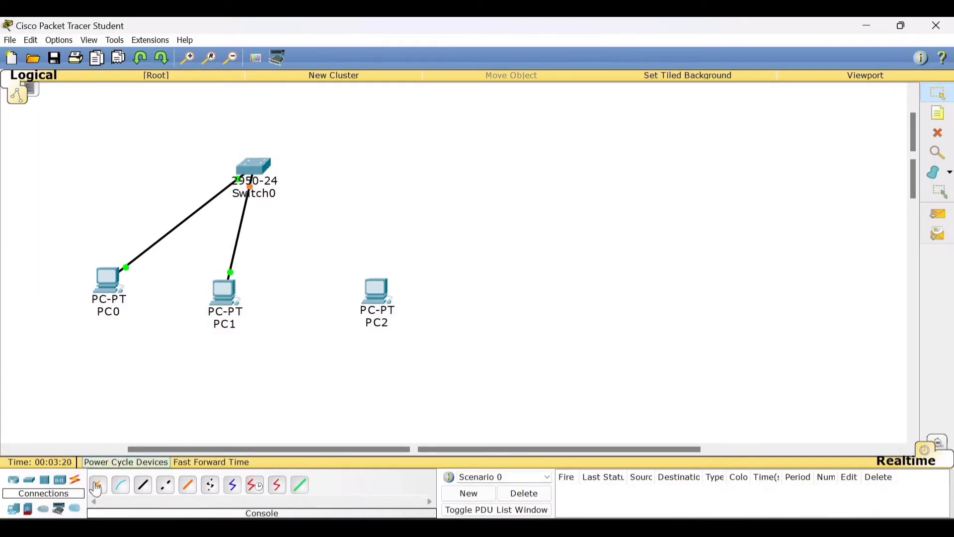
click(98, 487)
click(377, 290)
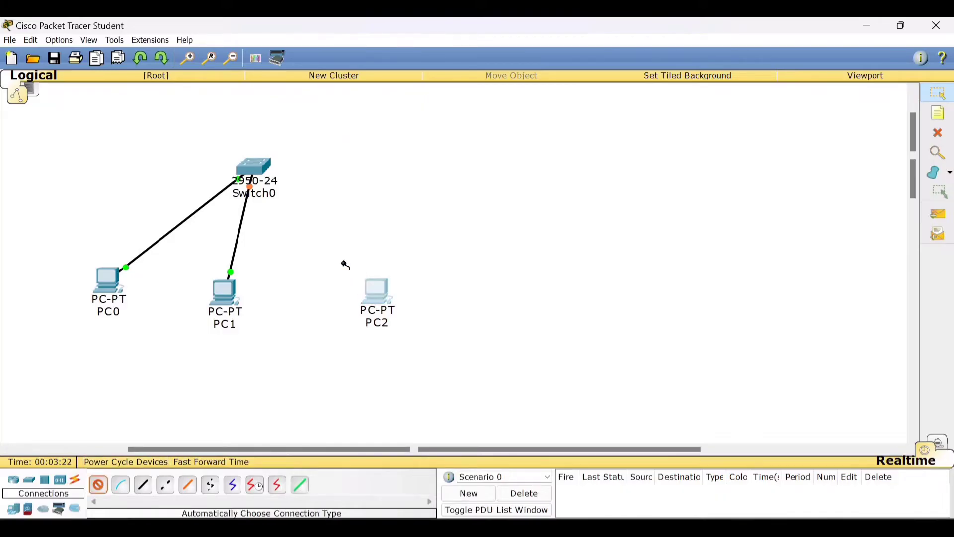
click(257, 175)
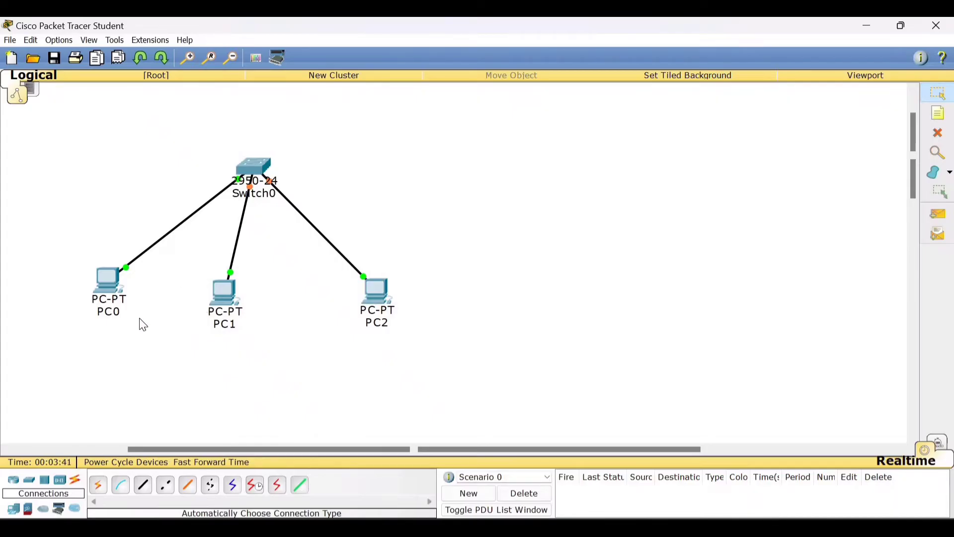
- Set PC0's static IP address to 192.168.20.5 with subnet mask 255.255.255.0
click(106, 283)
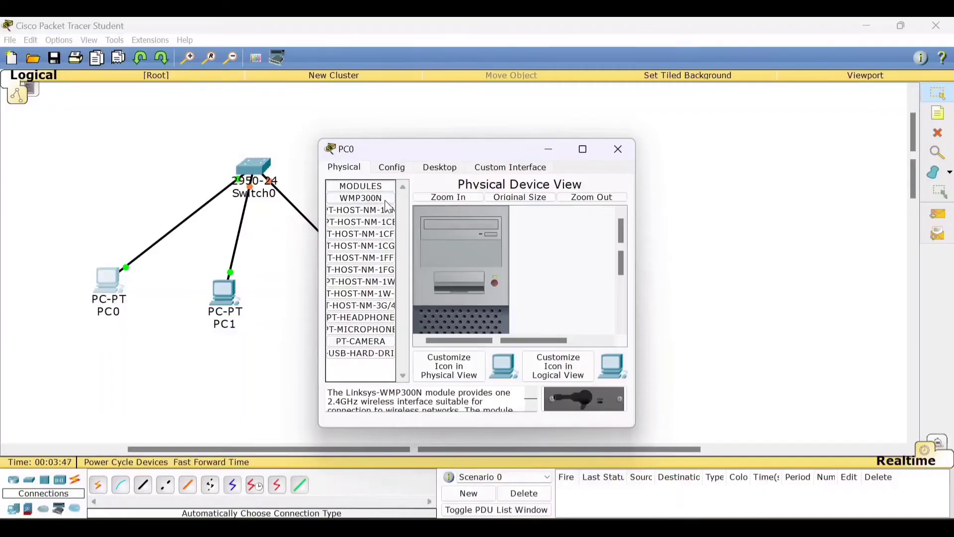
click(353, 210)
click(440, 167)
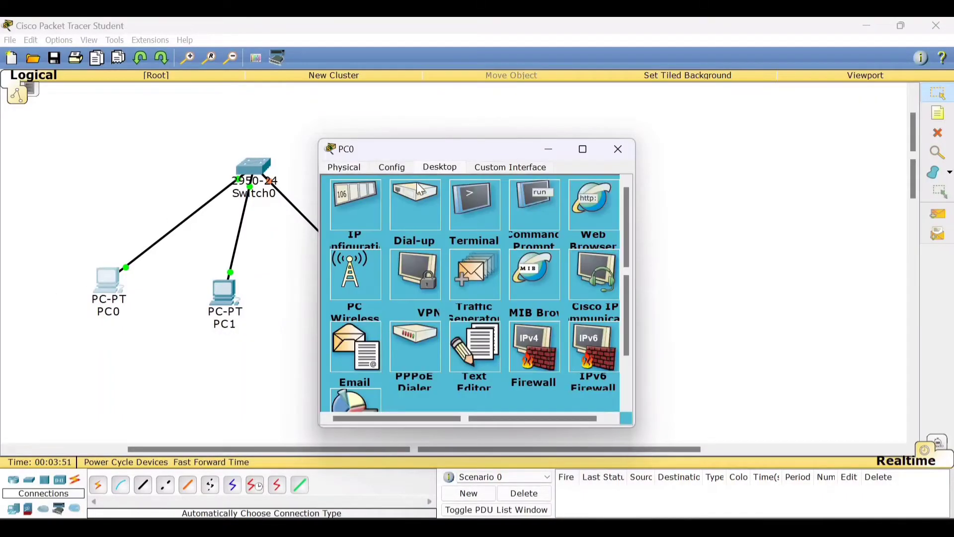
click(369, 215)
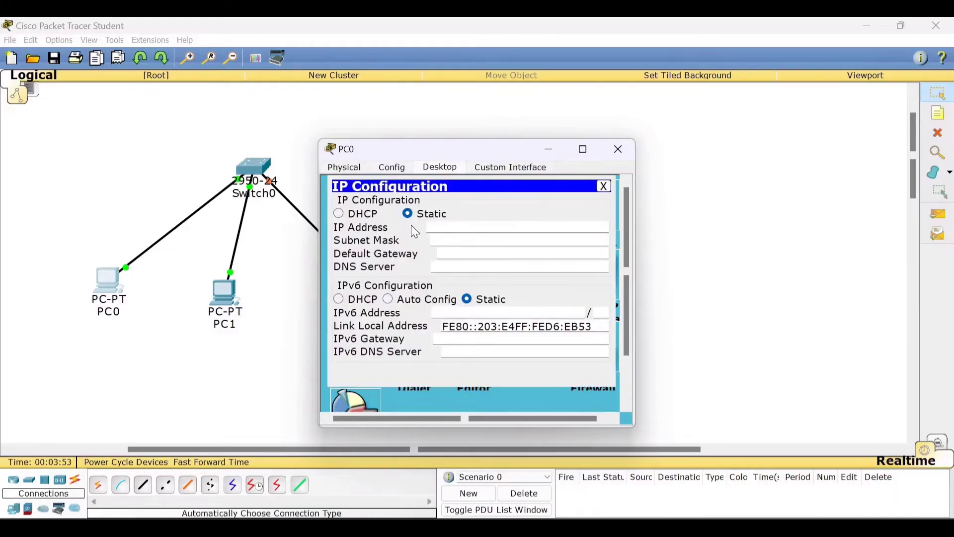
click(437, 226)
text(192)
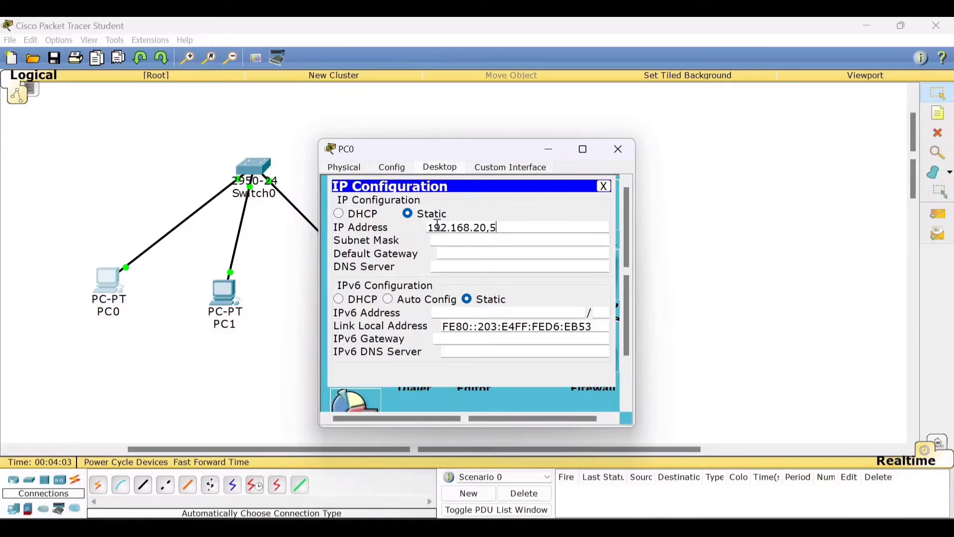
key(BackSpace)
key(BackSpace)
text(.5)
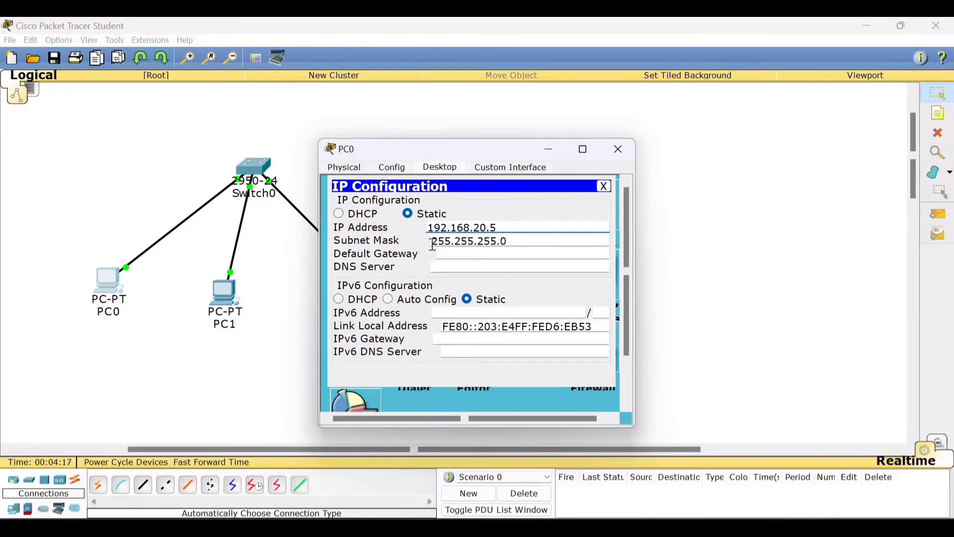
drag(432, 242, 524, 241)
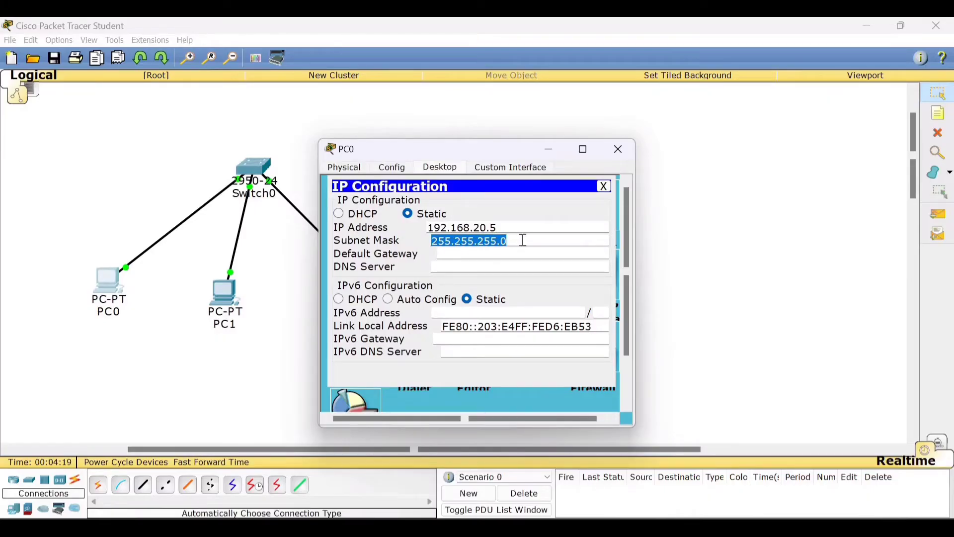
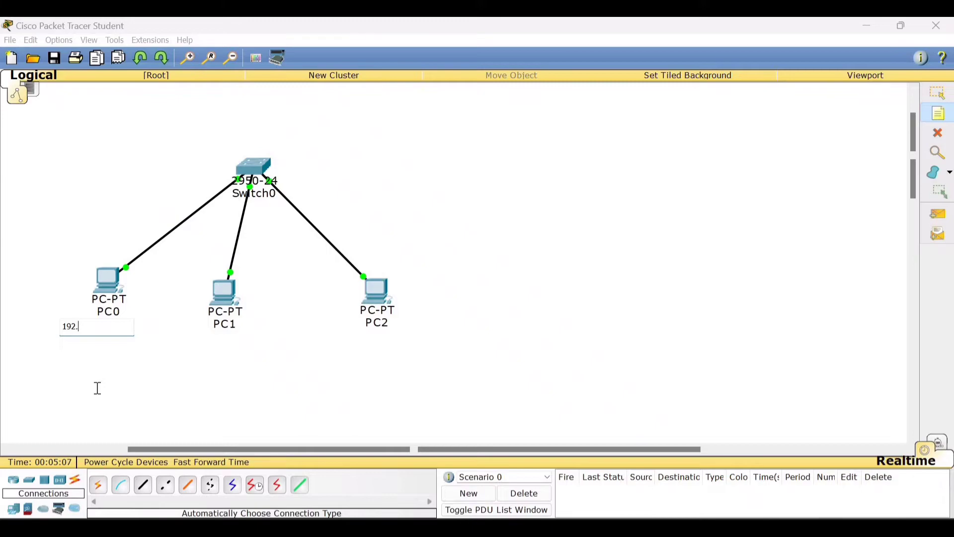
- Label the PCs with address notes: 192.168.20.5 under PC0, 192.168.20.6 under PC1 and 192.168.20.7 under PC2
text(168.20.5)
click(202, 341)
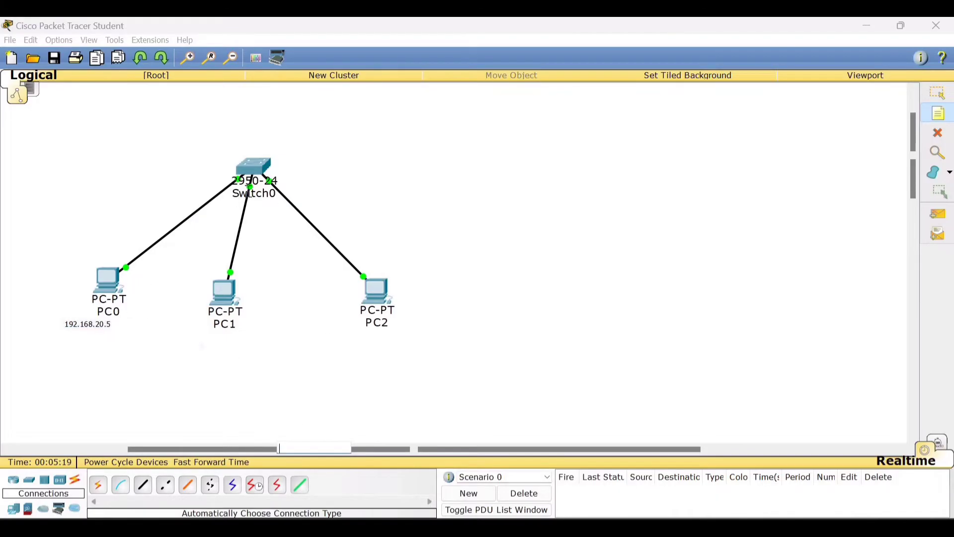
text(192)
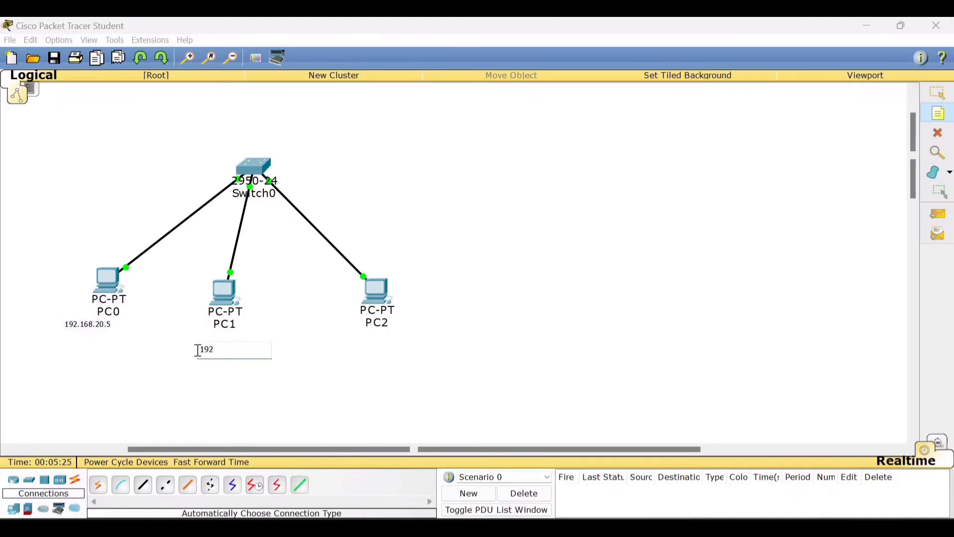
text(.168.20.6)
click(370, 348)
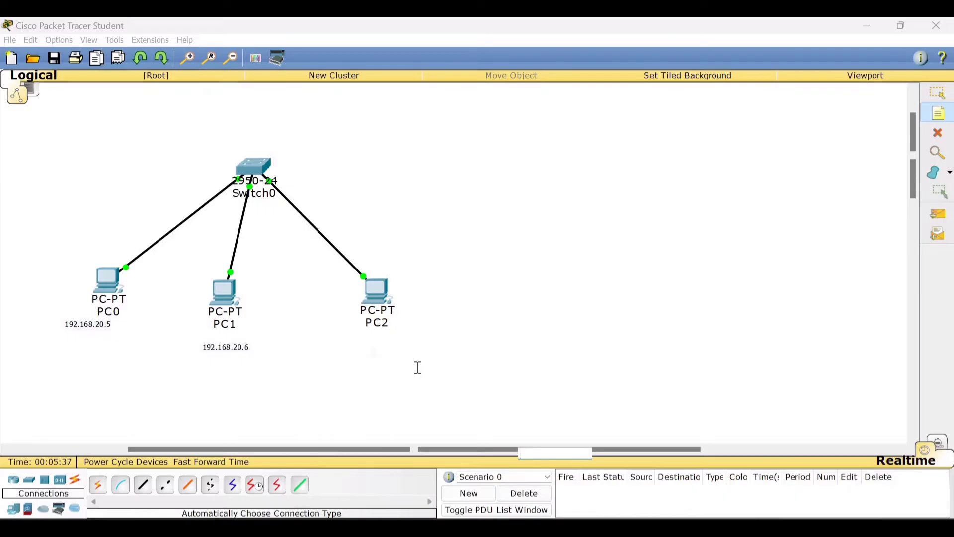
text(19)
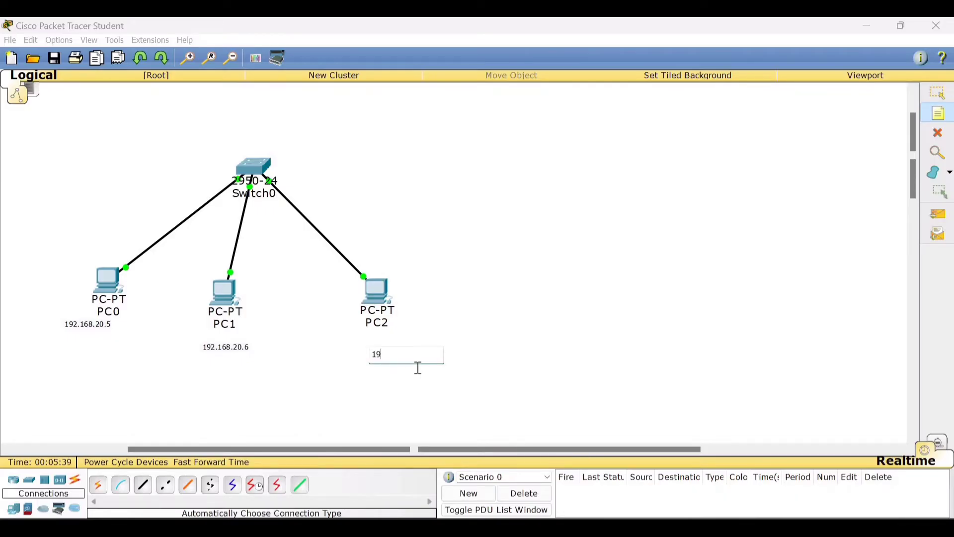
text(2.168.20.7)
click(188, 347)
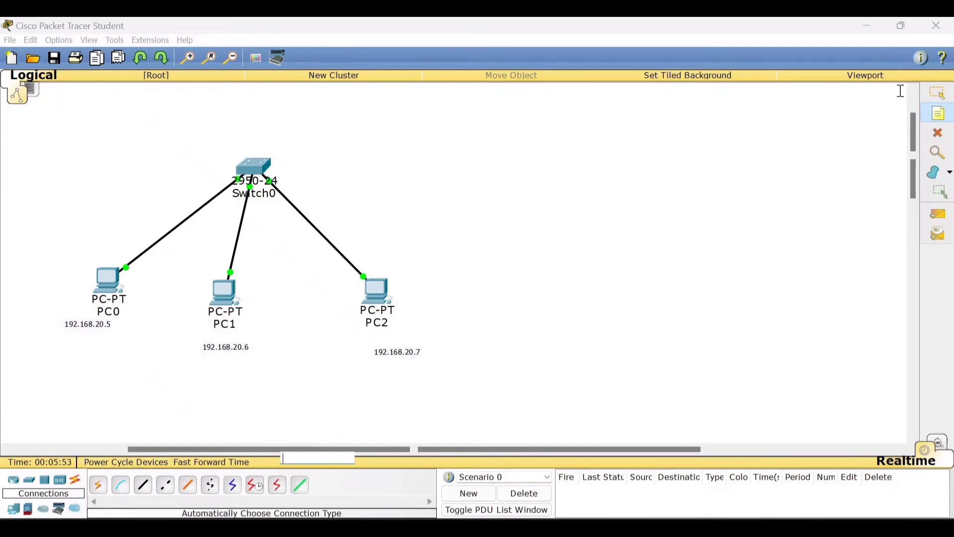
- Set PC1's static IP address to 192.168.20.6 and fill in its subnet mask
click(941, 135)
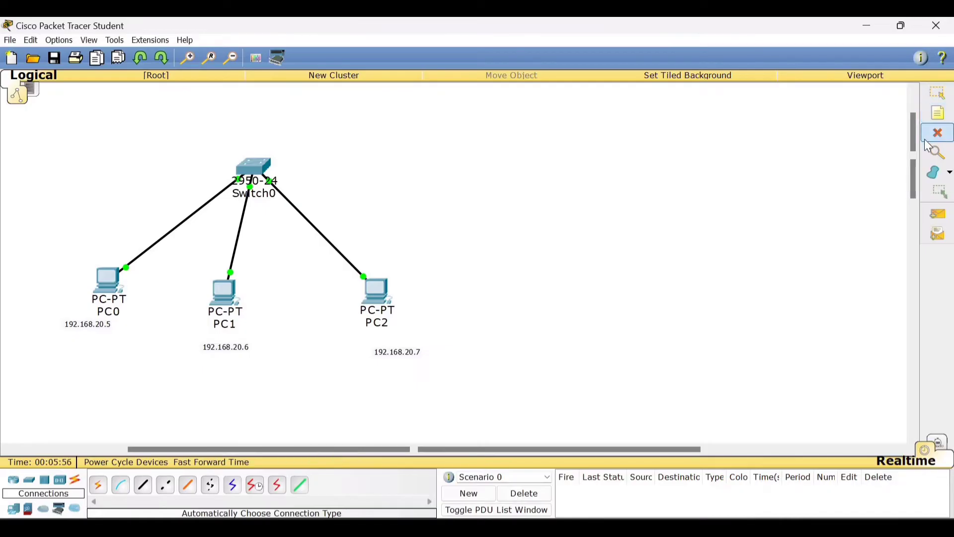
click(940, 92)
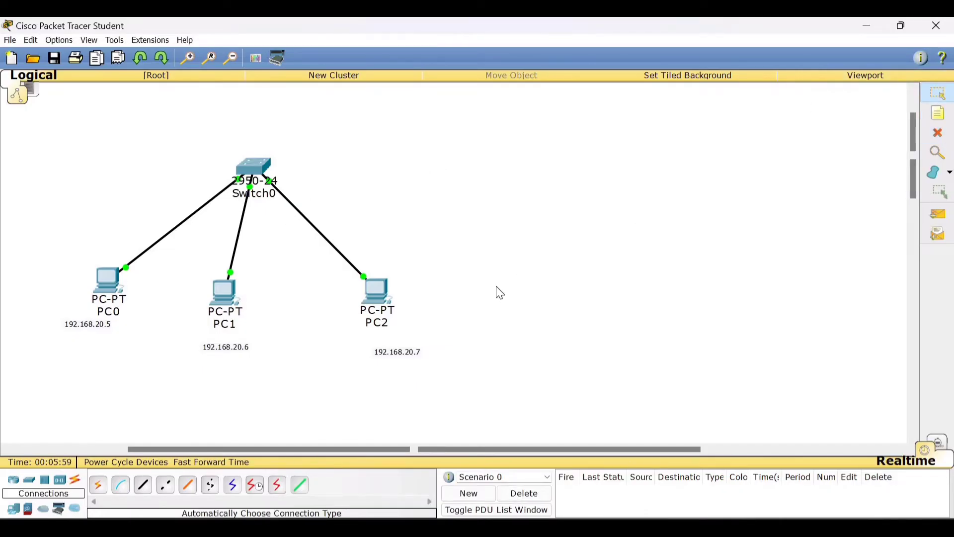
click(219, 296)
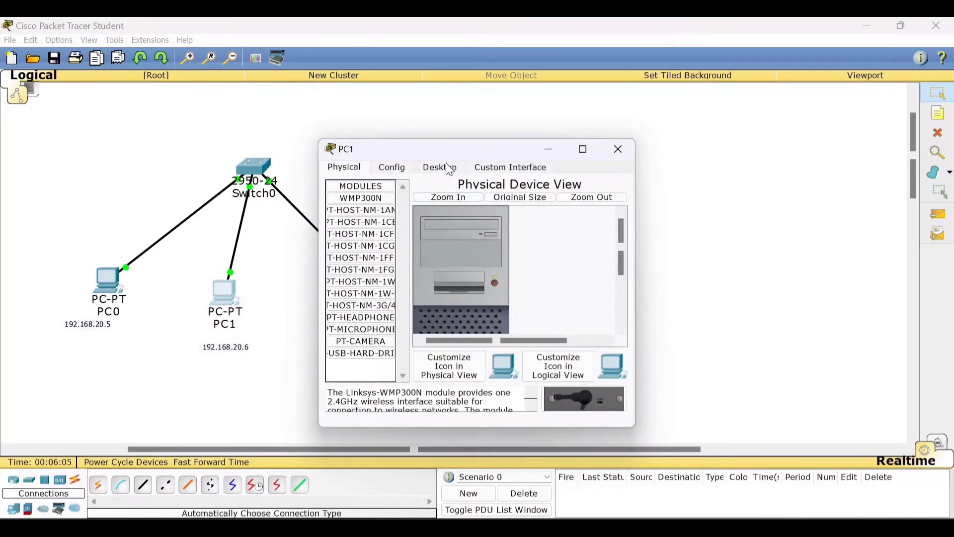
click(445, 166)
click(359, 213)
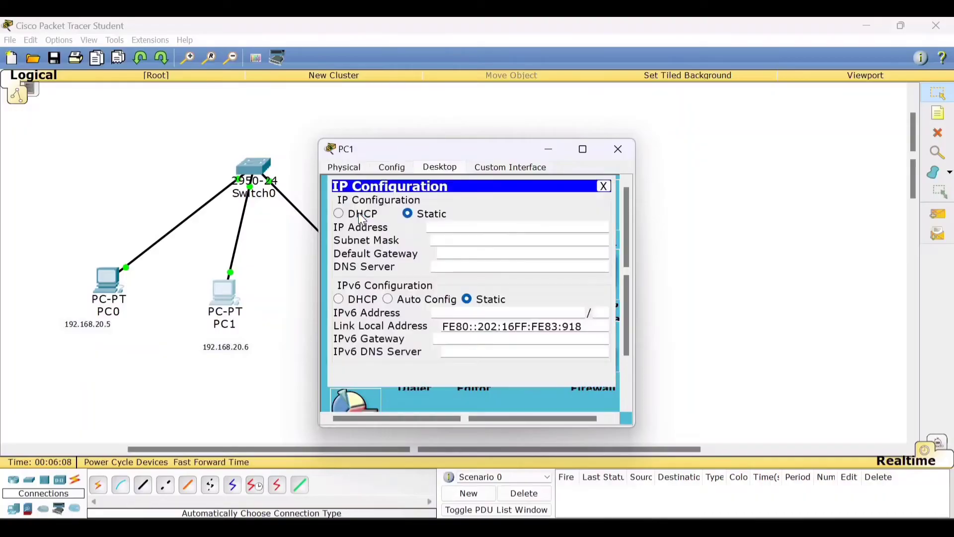
click(586, 218)
text(192.)
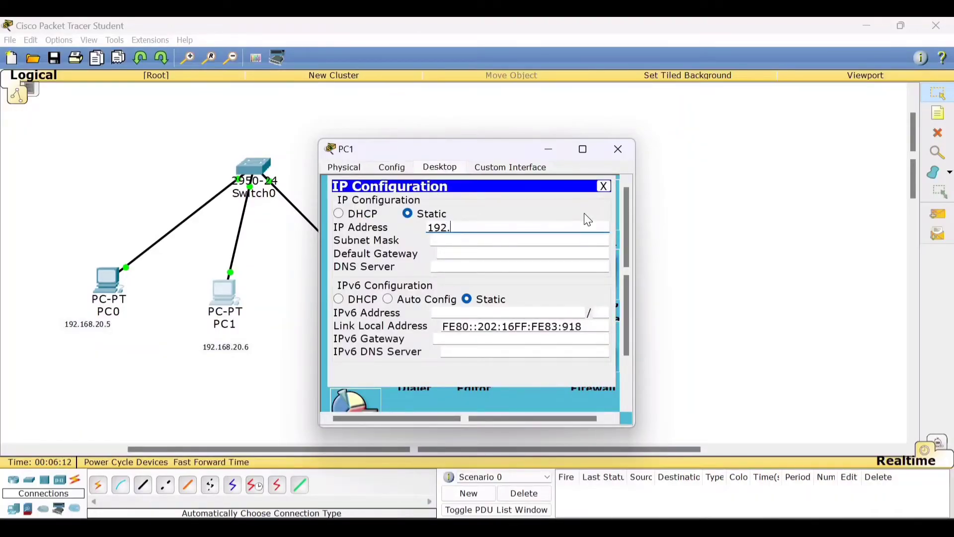
text(168.20.6)
click(542, 242)
click(605, 186)
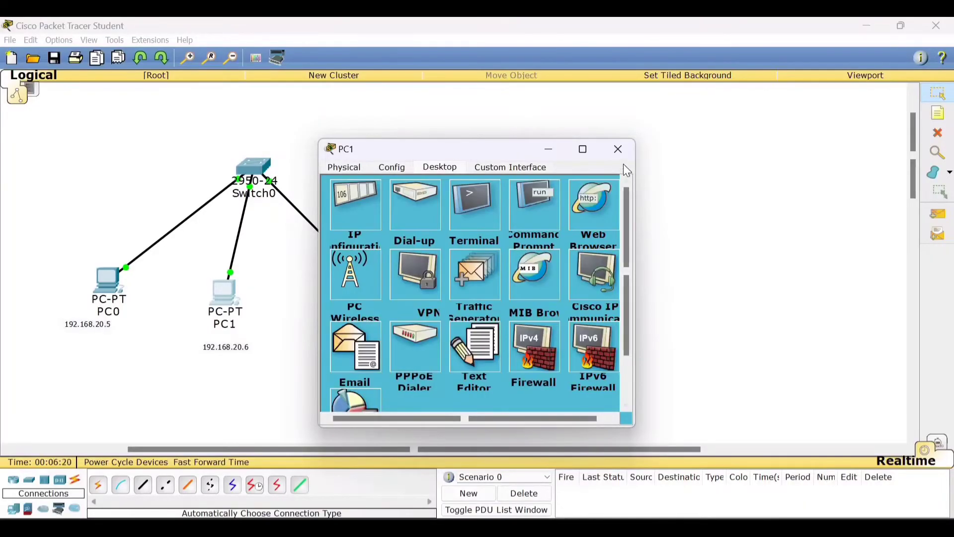
click(618, 149)
- Set PC2's static IP address to 192.168.20.7
click(371, 296)
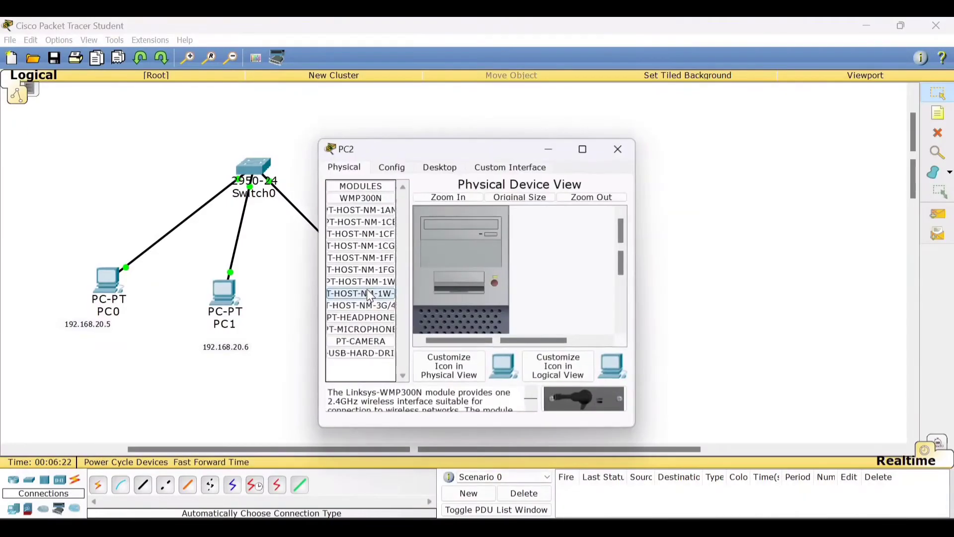
click(440, 168)
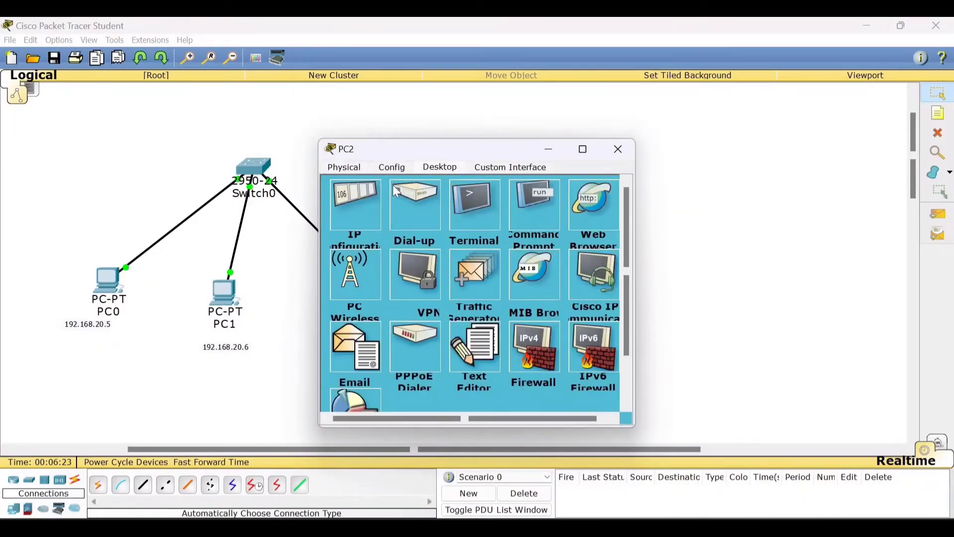
click(372, 219)
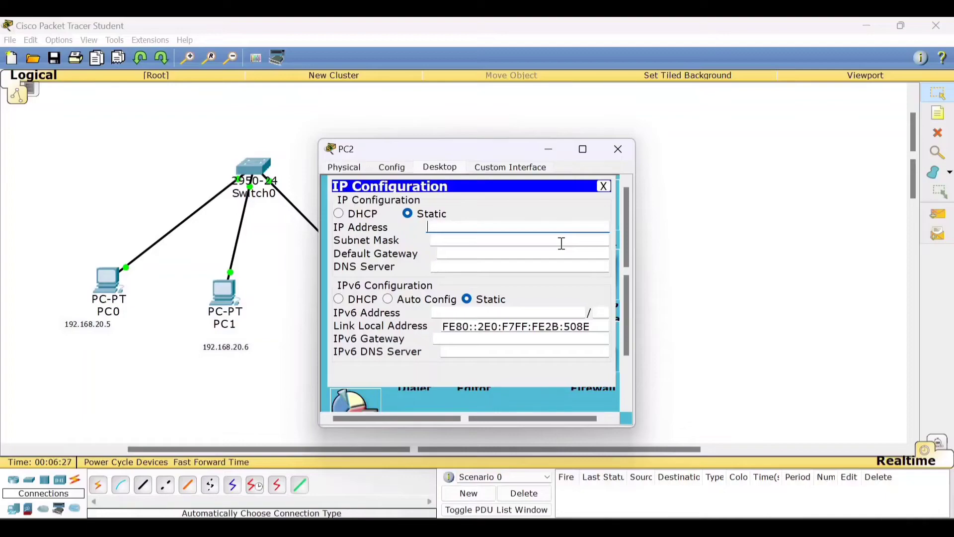
text(192.168.20.7)
click(605, 186)
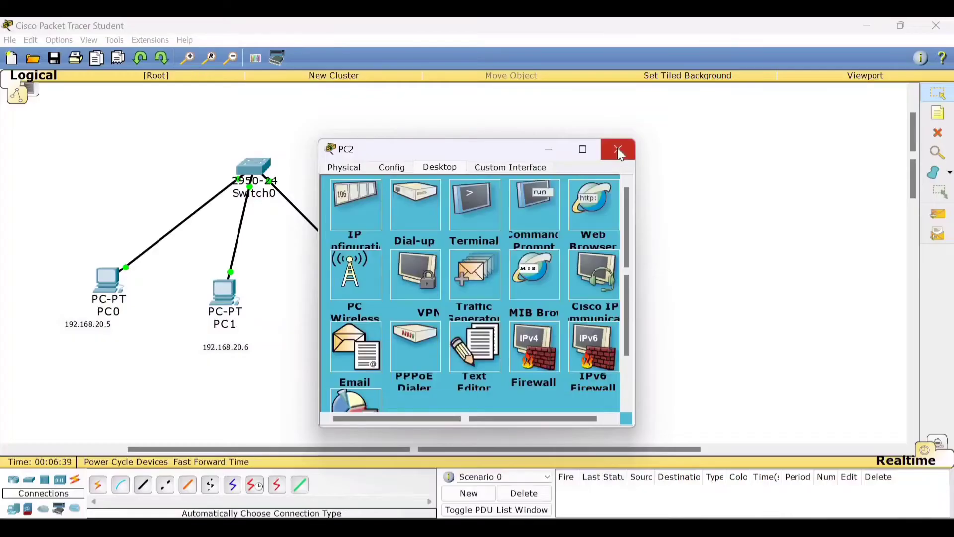
click(619, 149)
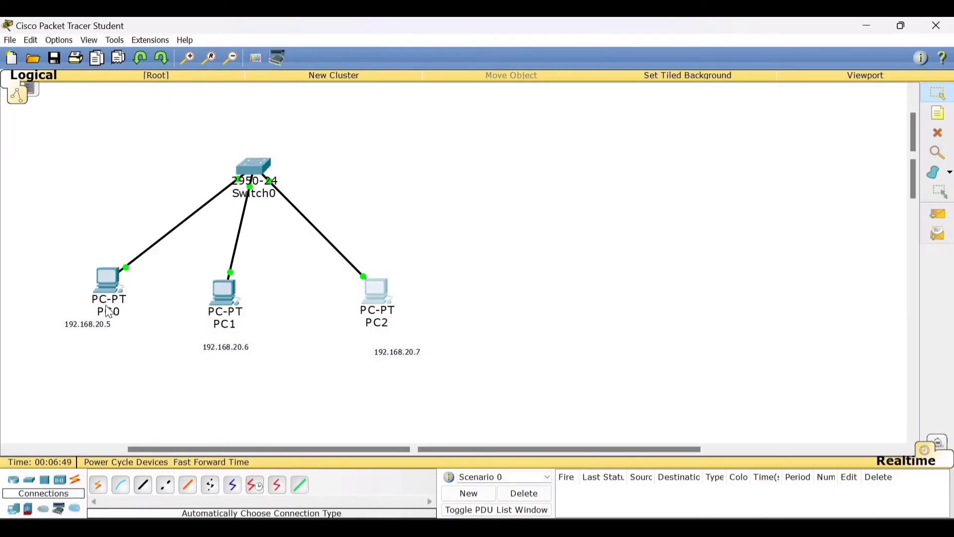
- Ping PC1 at 192.168.20.6 from PC0's command prompt
click(108, 276)
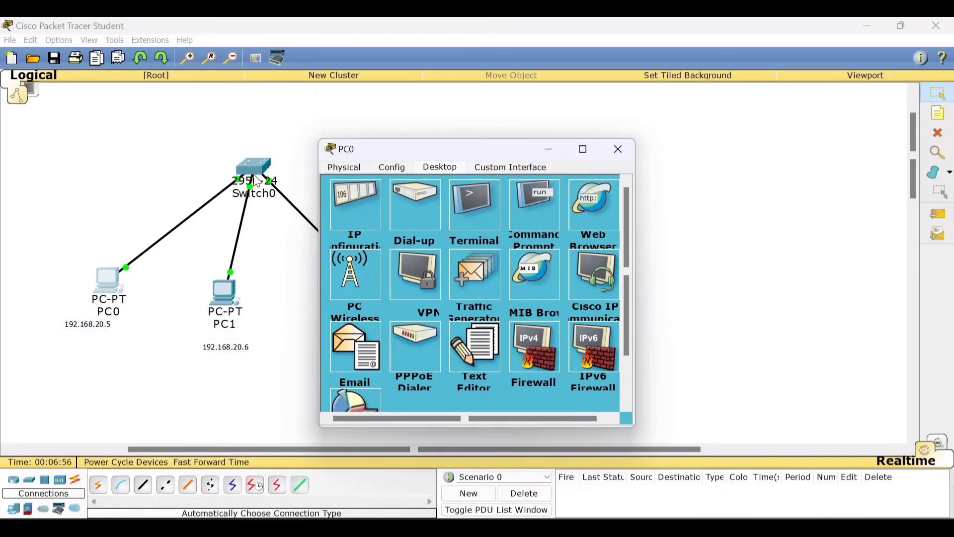
click(538, 213)
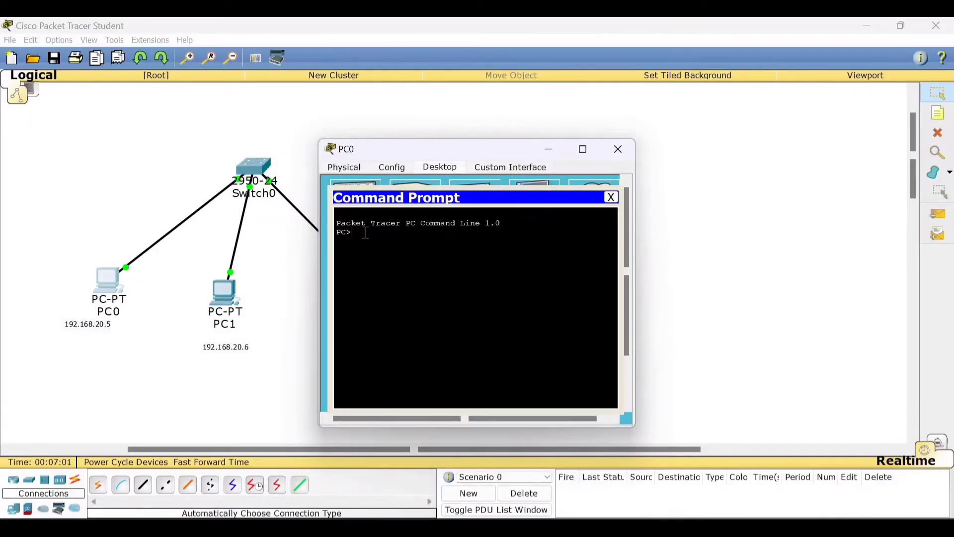
text(1)
text(ping)
text( 192)
text(.16)
text(8)
text(.20)
text(.6)
key(Return)
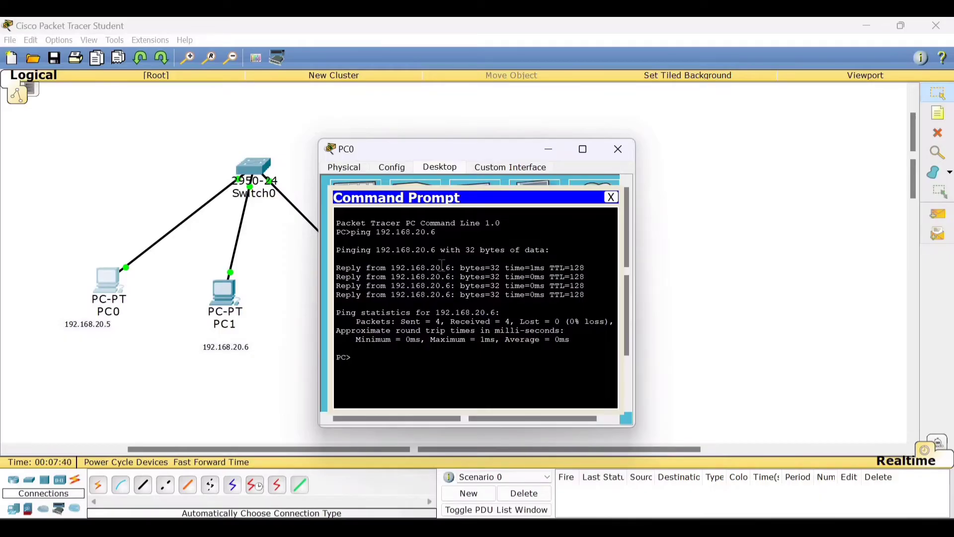
- Ping PC2 at 192.168.20.7 from PC0 and close PC0's window
text(ping 192.168.20.7)
key(Return)
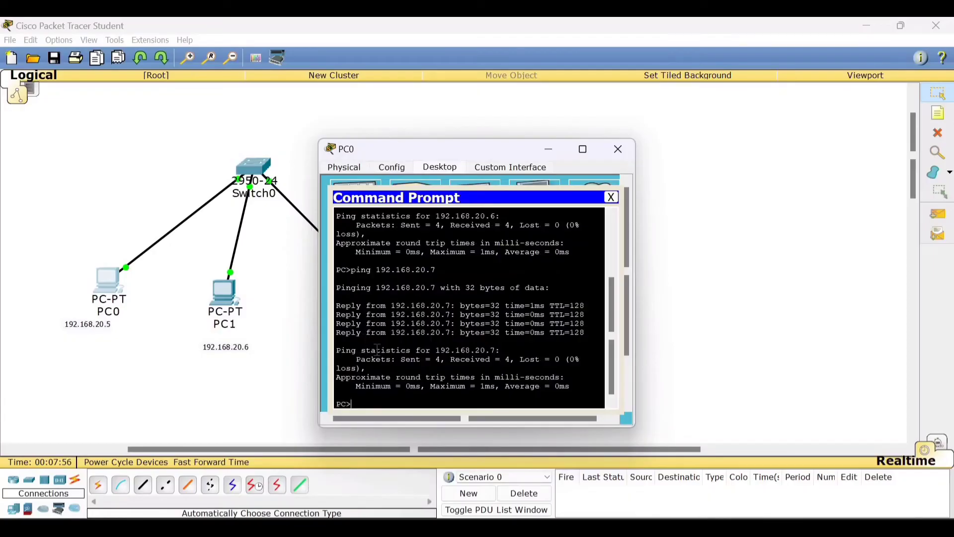
click(612, 198)
click(617, 148)
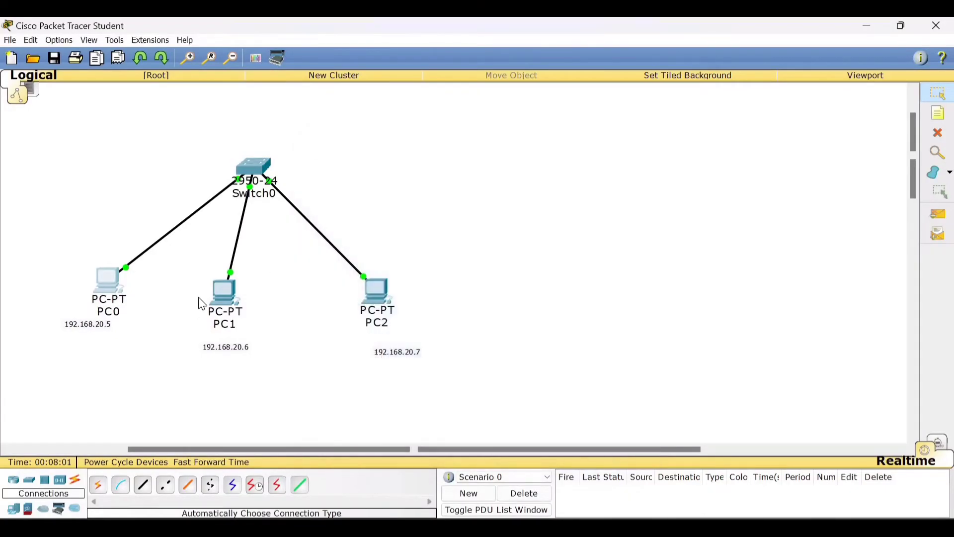
- From PC1's command prompt, ping PC0 at 192.168.20.5 and PC2 at 192.168.20.7
click(222, 293)
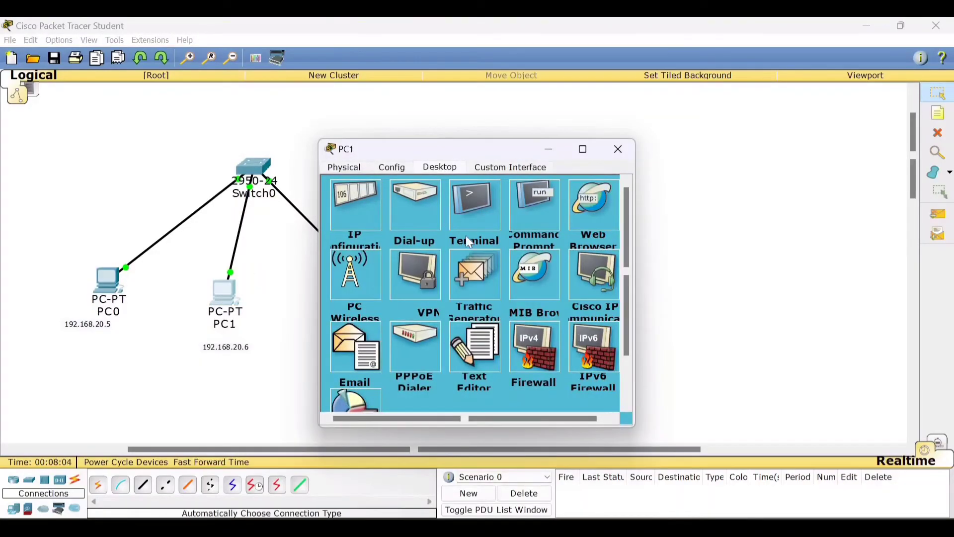
click(536, 211)
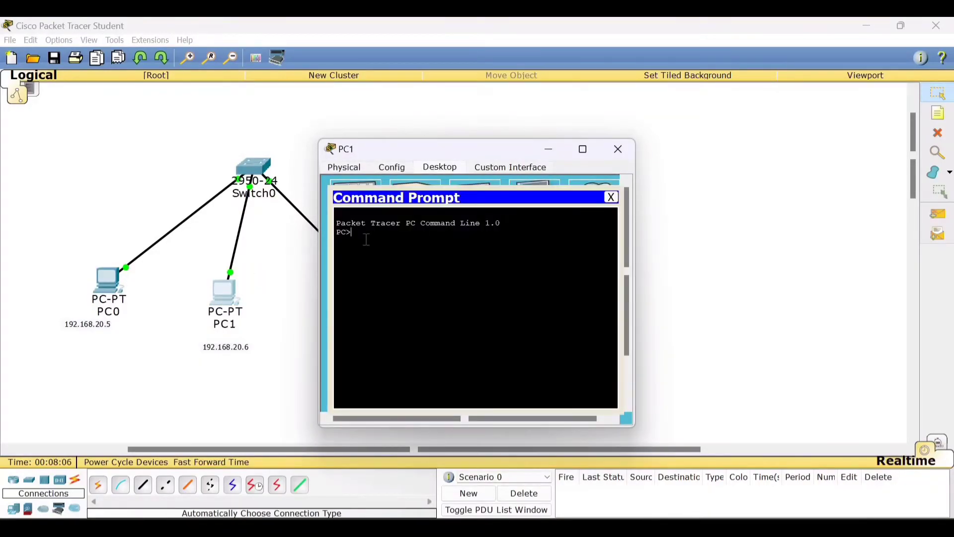
text(ping 192.168.20.5)
key(Return)
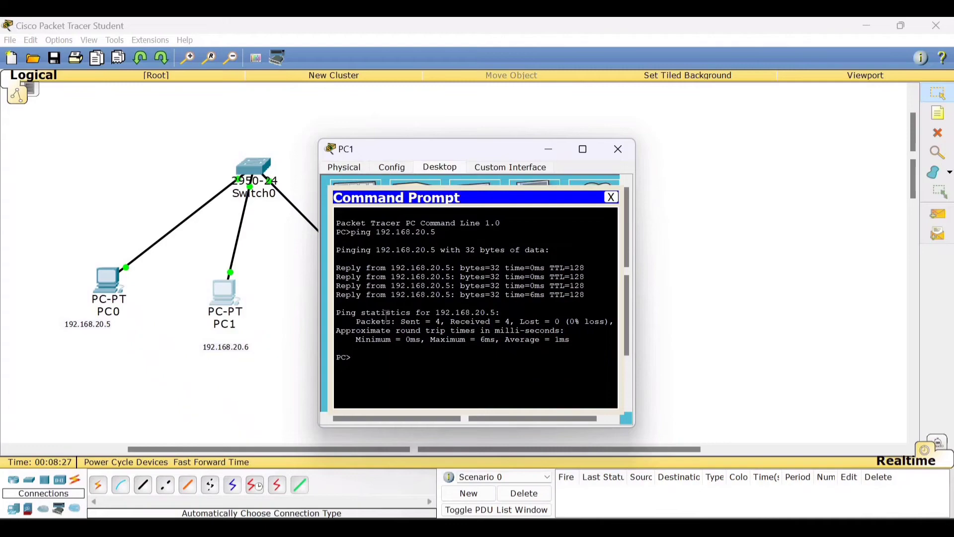
text(ping 192.168.20.7)
key(Return)
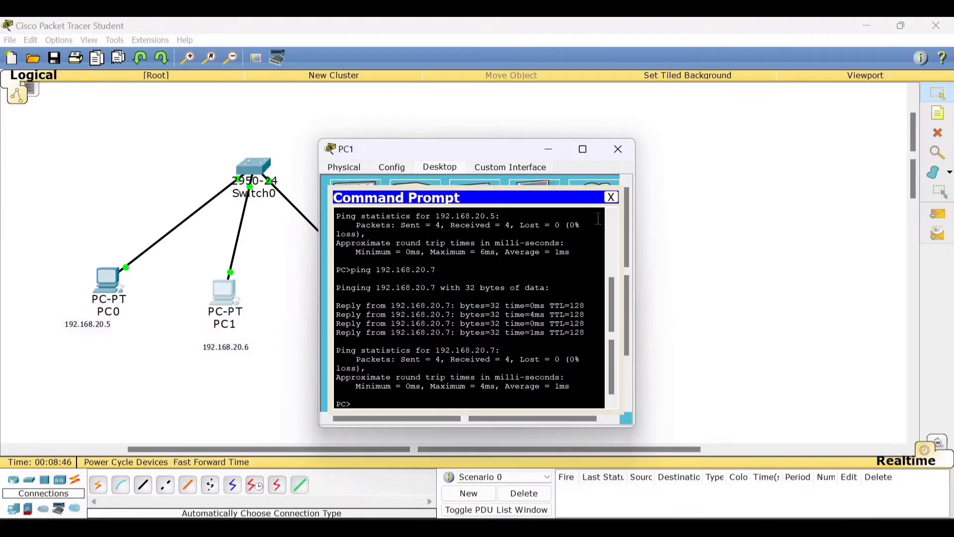
click(614, 196)
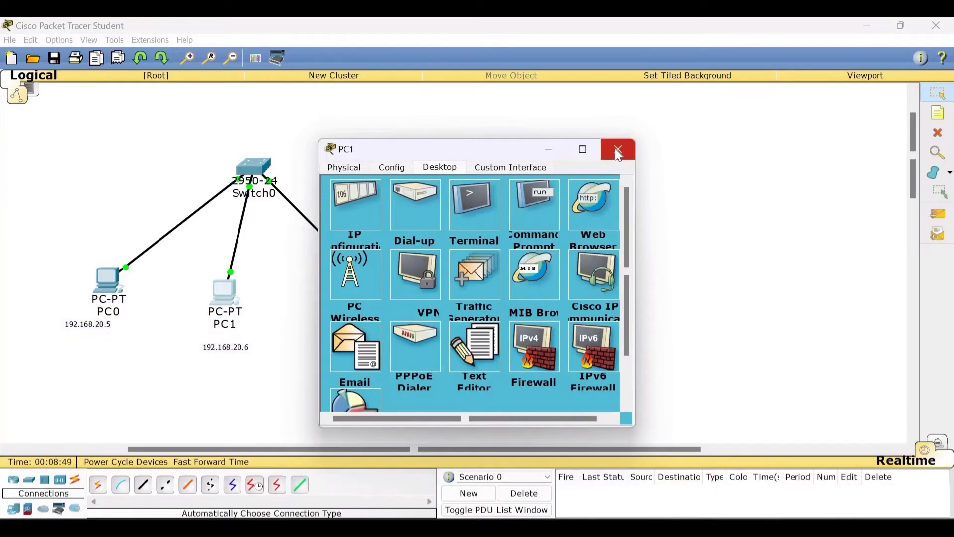
click(616, 148)
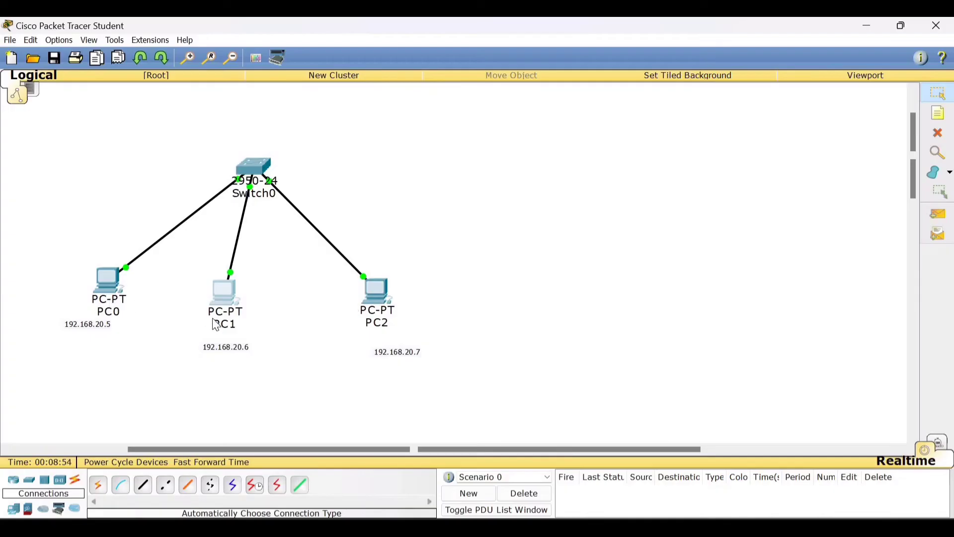
- From PC2's command prompt, ping PC0 at 192.168.20.5 and PC1 at 192.168.20.6
click(383, 301)
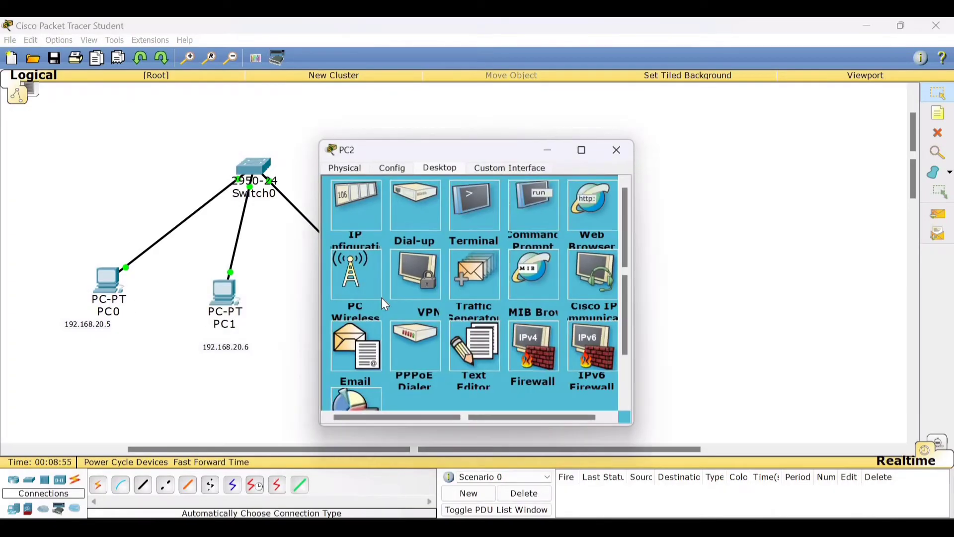
click(526, 222)
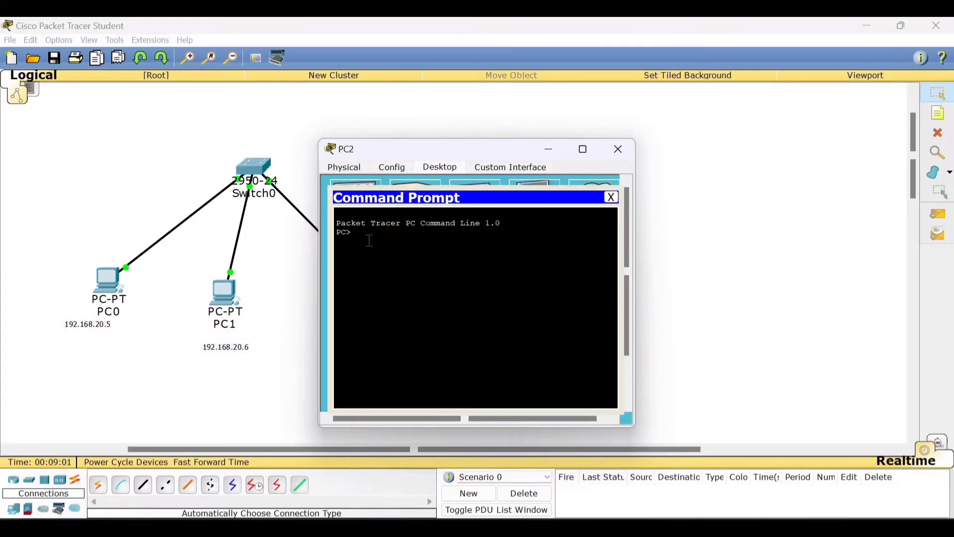
text(ping 192.168.20.5)
key(Return)
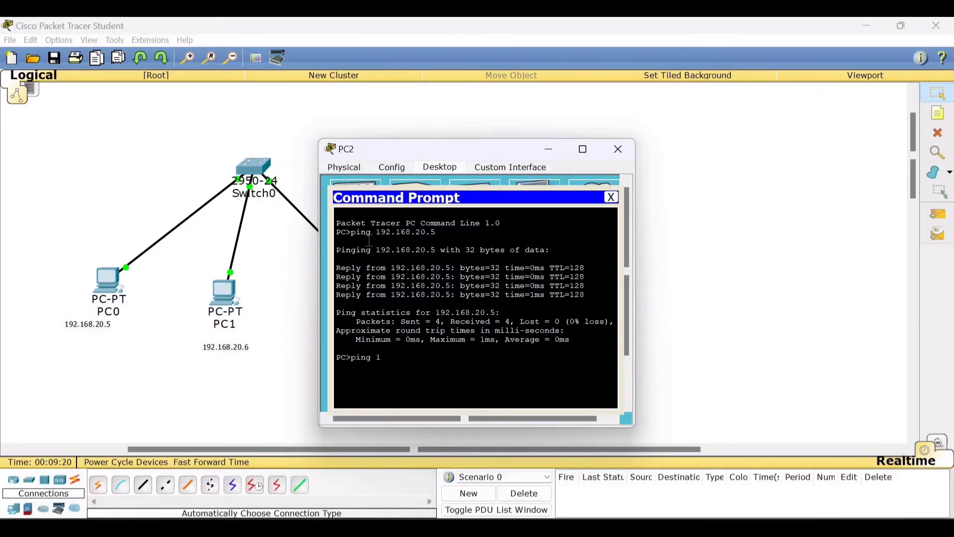
text(92.168.20.6)
key(Return)
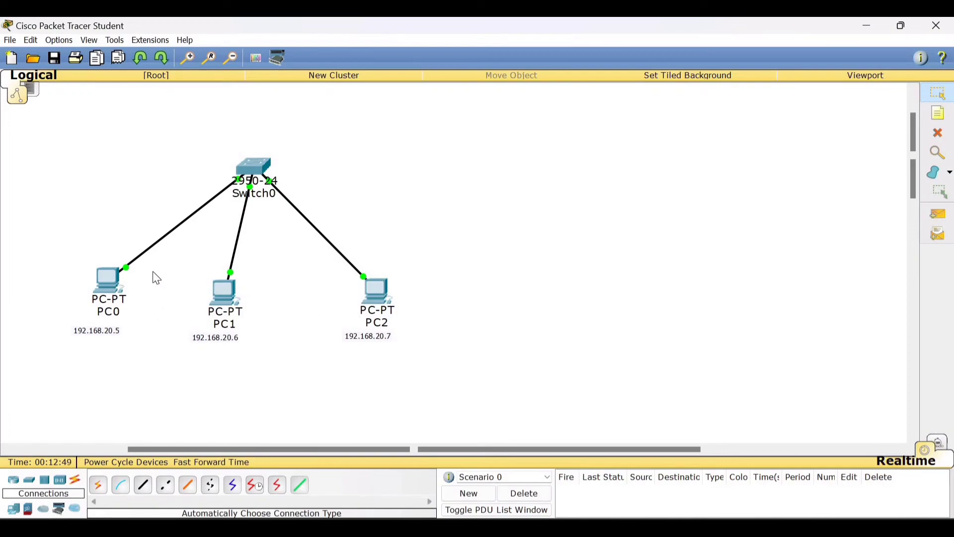
- Place a note with the network address 192.168.20.0 above the switch
click(942, 121)
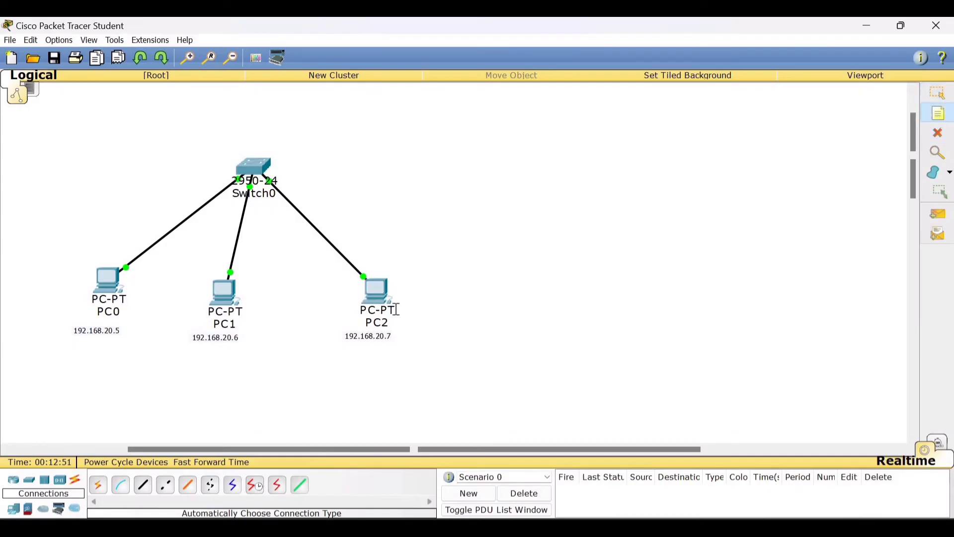
click(272, 129)
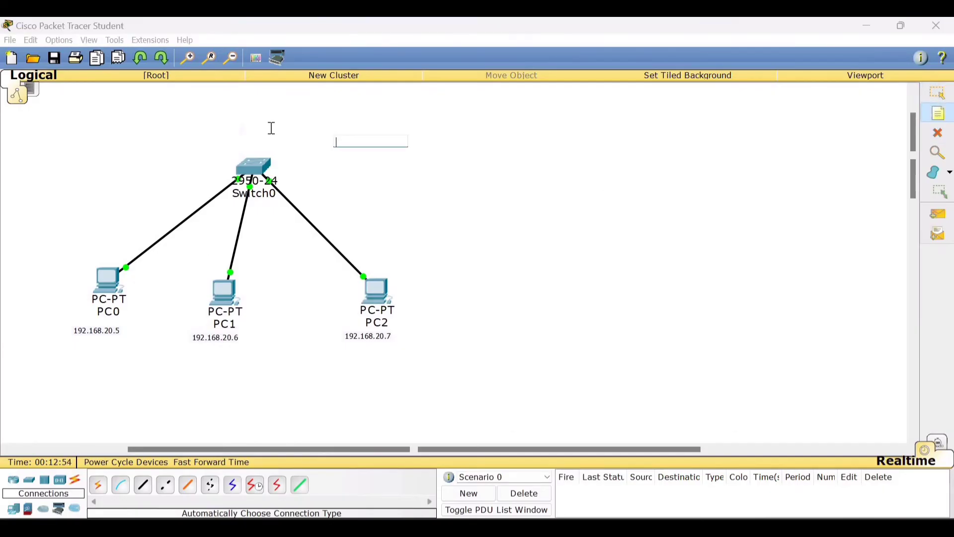
text(192.168.20.0)
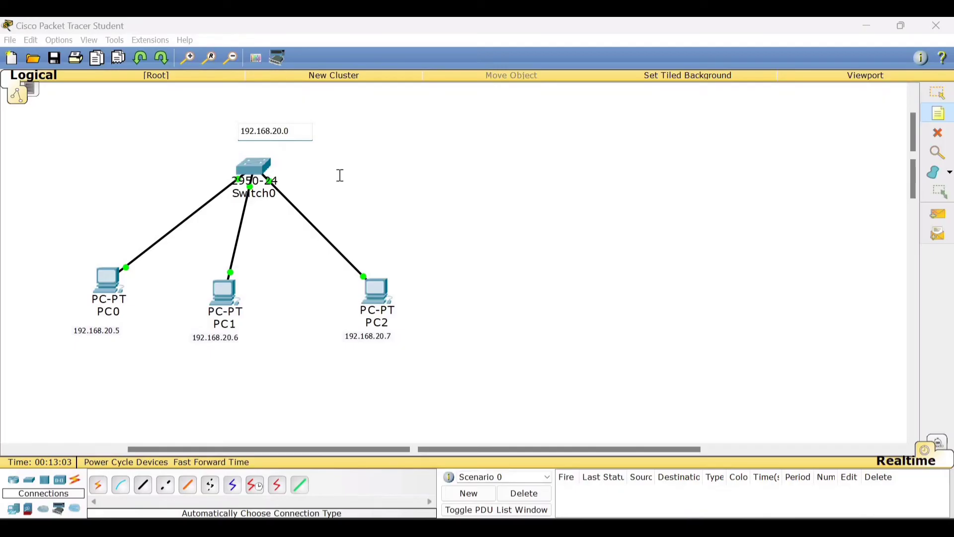
click(339, 174)
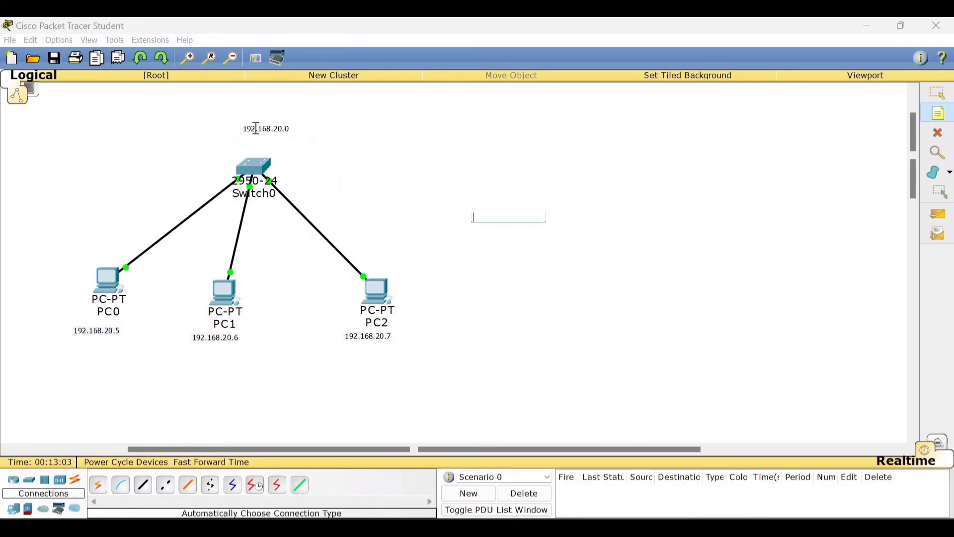
click(938, 132)
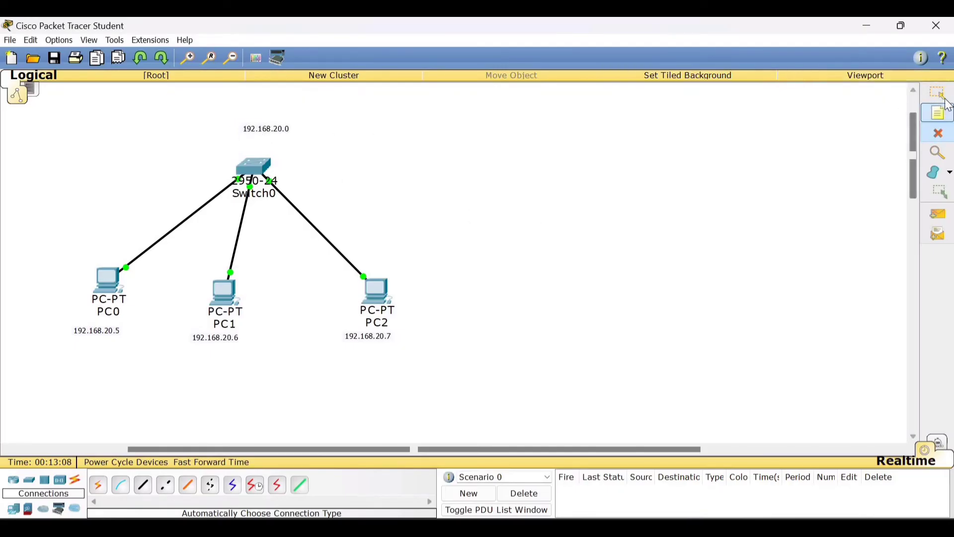
key(Escape)
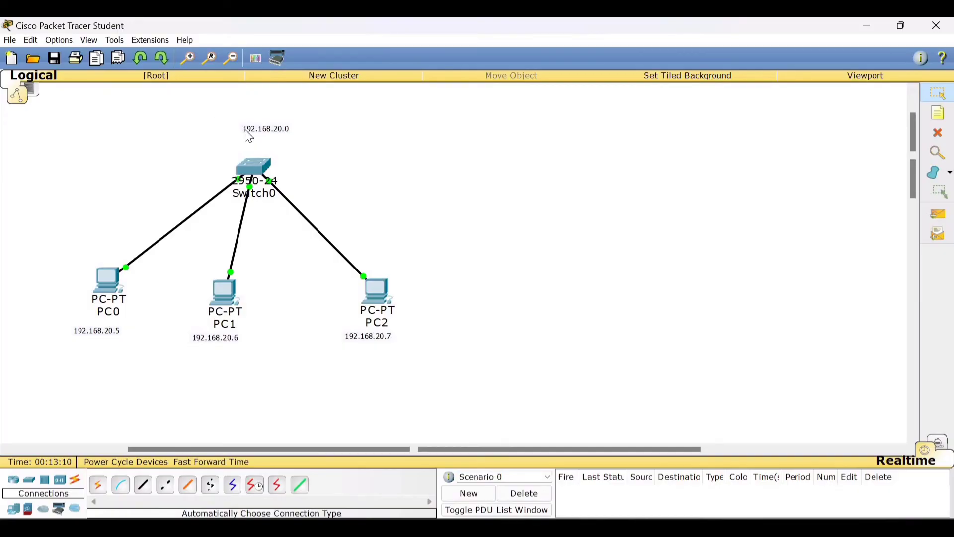
double_click(250, 133)
drag(241, 130, 311, 131)
click(325, 138)
- In Simulation mode with the event panel closed, send a simple PDU from PC0 to PC2 and play it with automatic capture
click(943, 448)
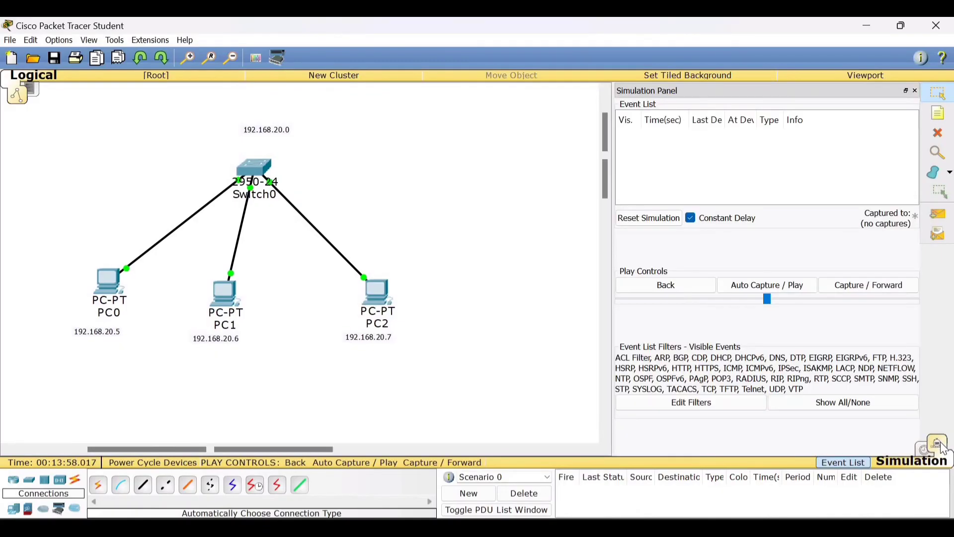
click(915, 91)
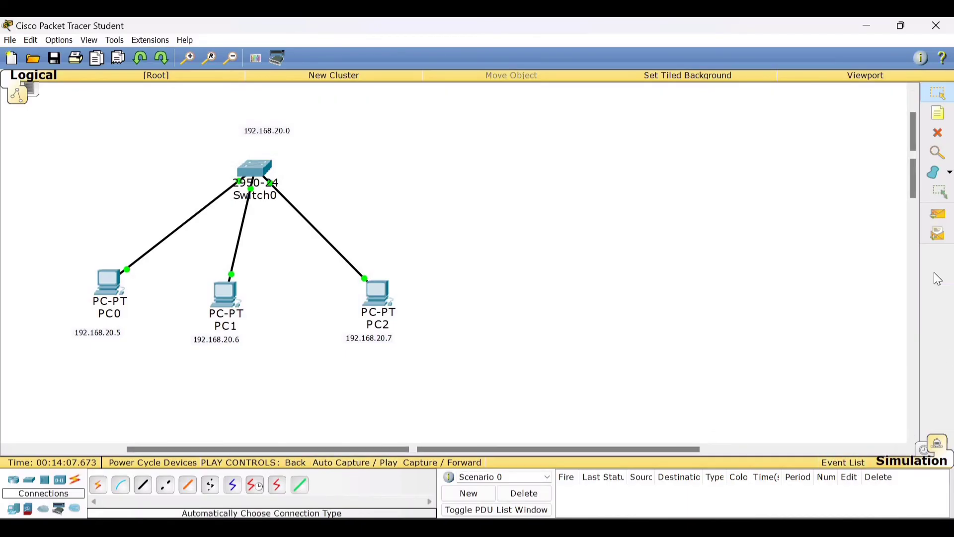
click(940, 219)
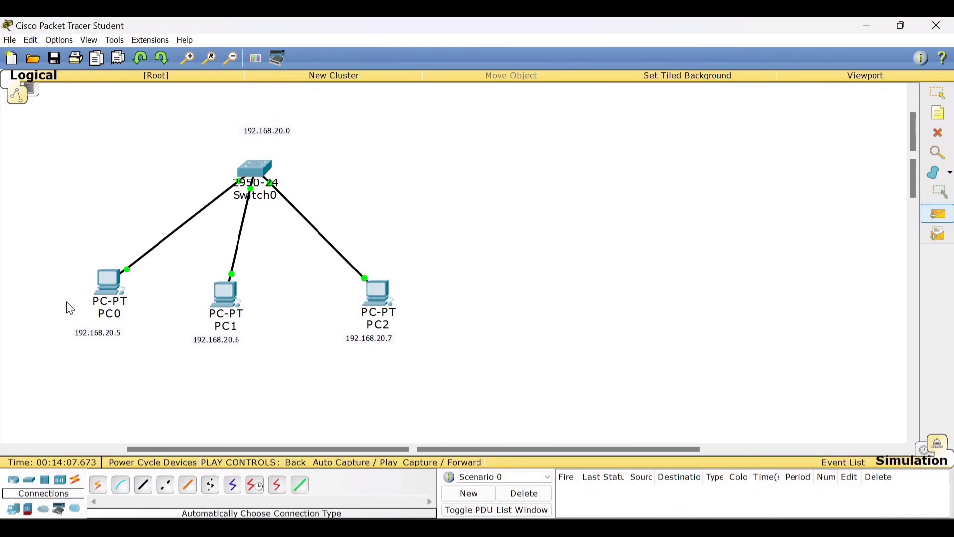
click(111, 281)
click(374, 295)
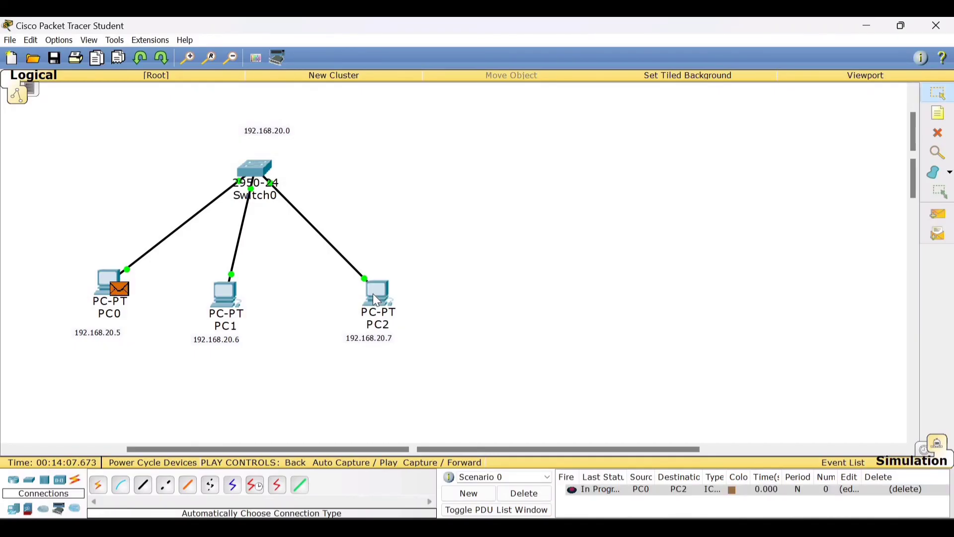
click(388, 471)
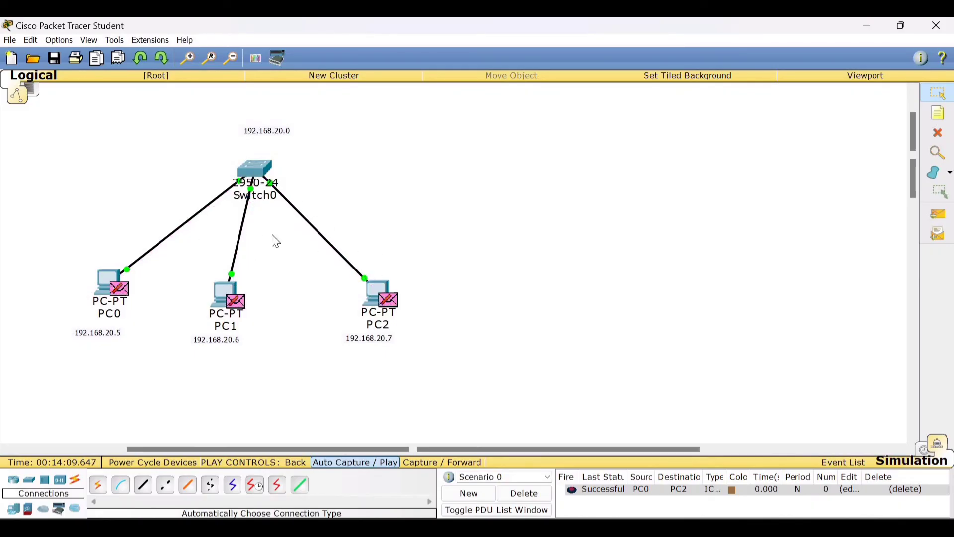
click(365, 468)
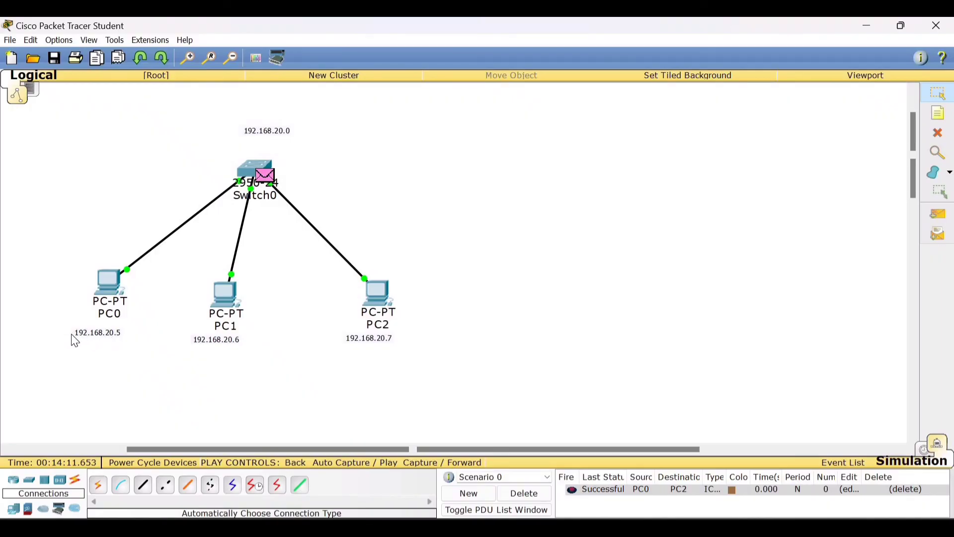
- Move the 192.168.20.5 note slightly closer beneath PC0's label
drag(79, 336, 109, 334)
double_click(382, 341)
click(381, 341)
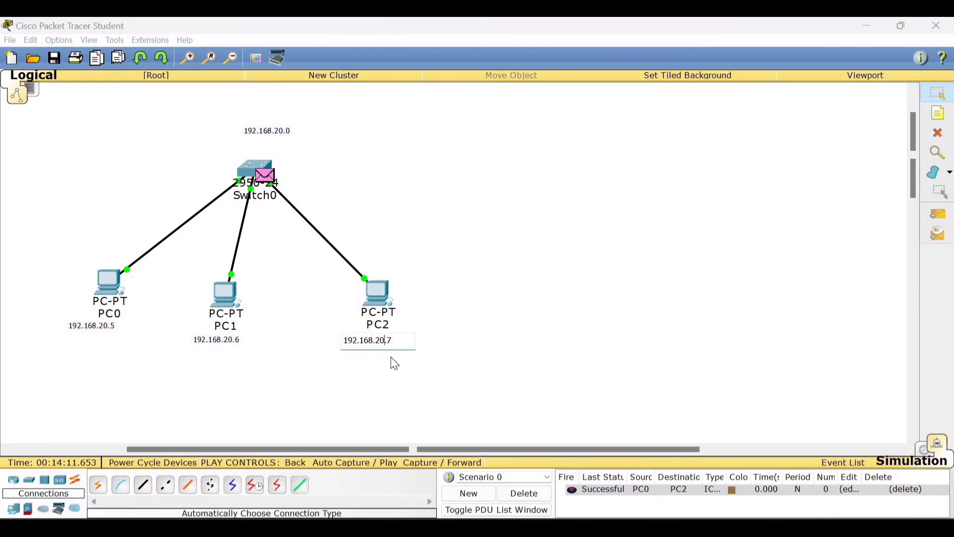
key(BackSpace)
text(1)
key(Escape)
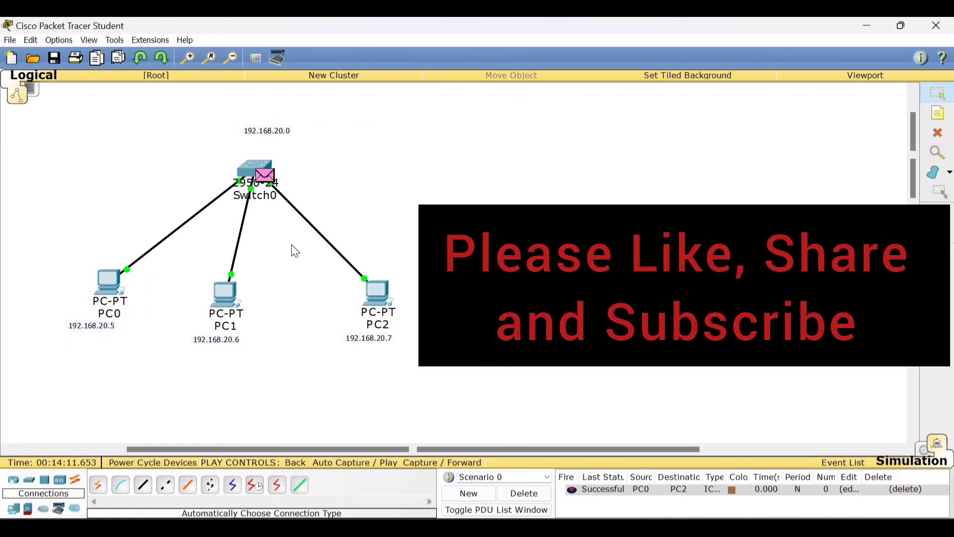